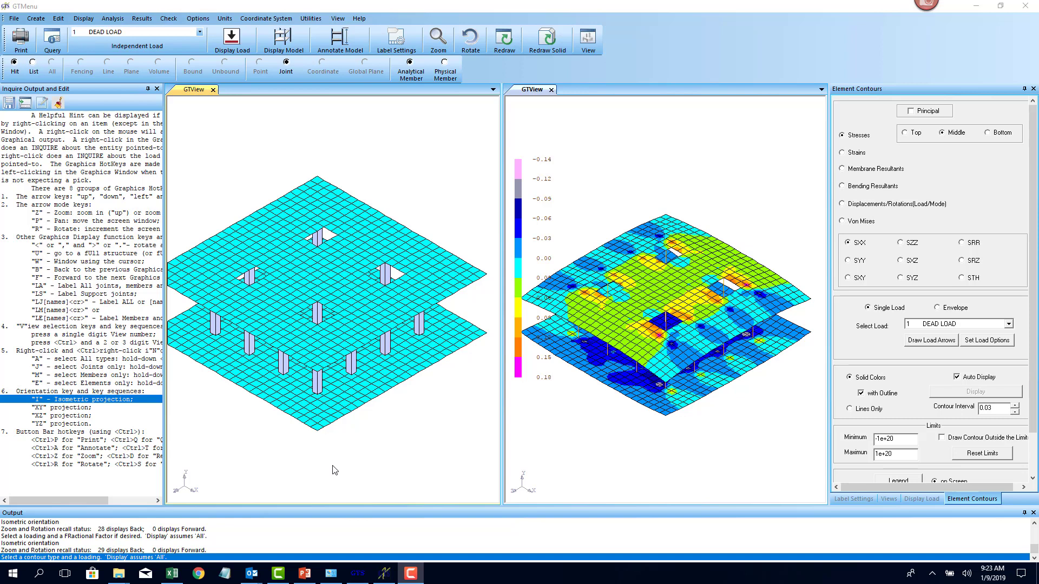
Step: Launch GT STRUDL 2018 R1 and start a Space Frame model in the ModelWizard
left_click(10, 573)
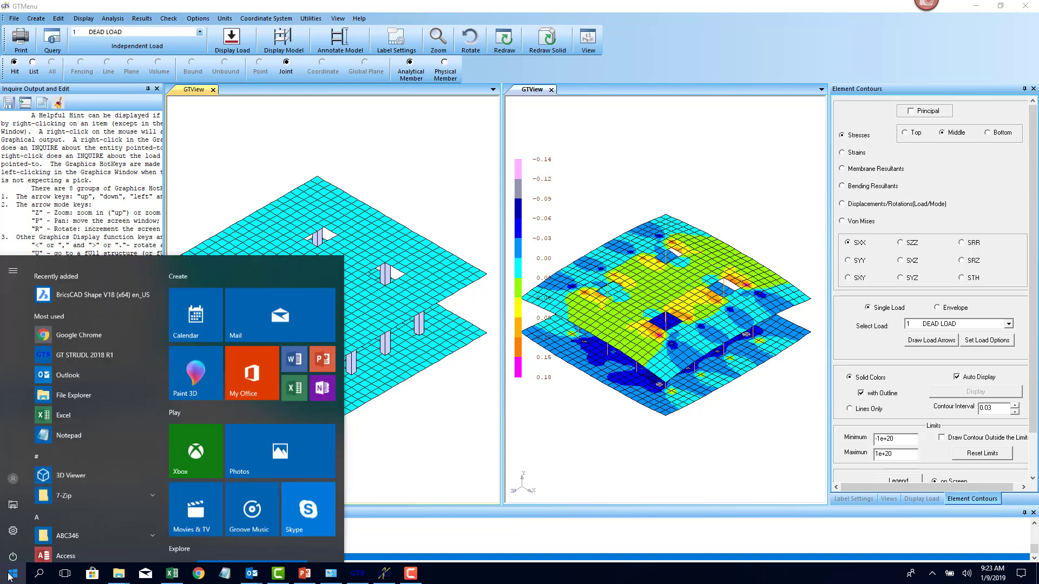
scroll(199, 433, "down", 6)
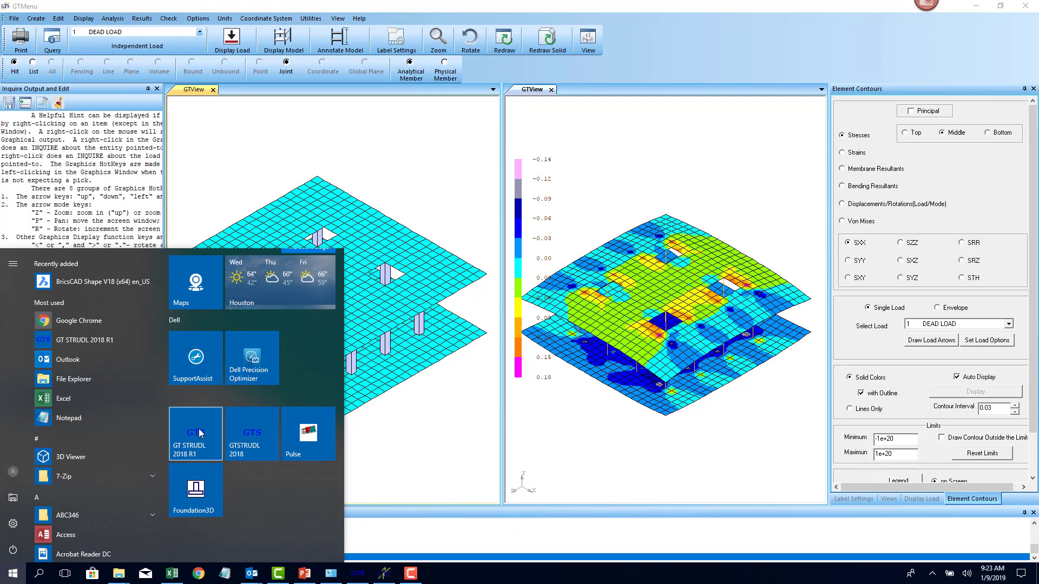
left_click(199, 432)
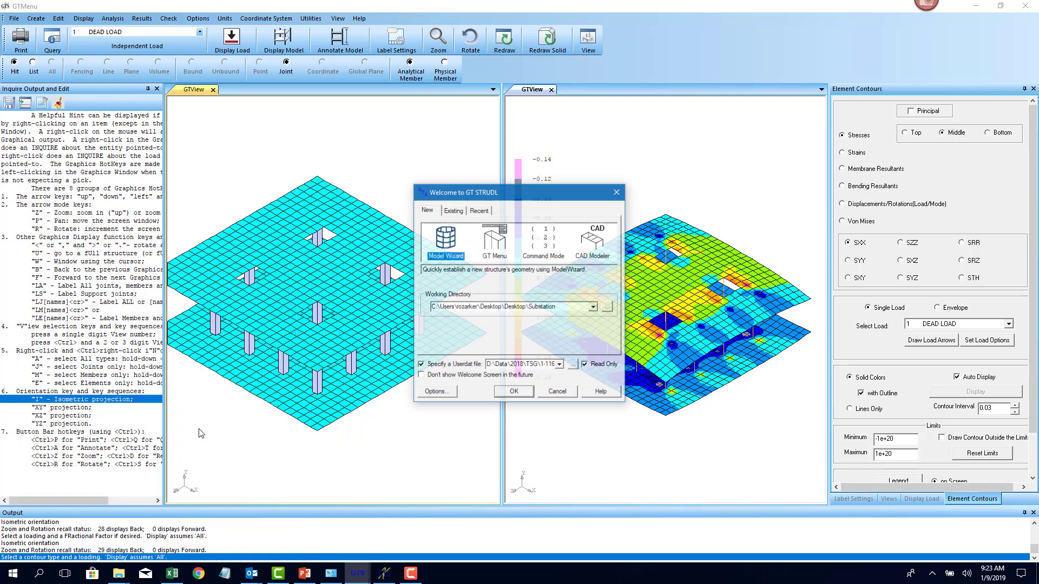
double_click(457, 258)
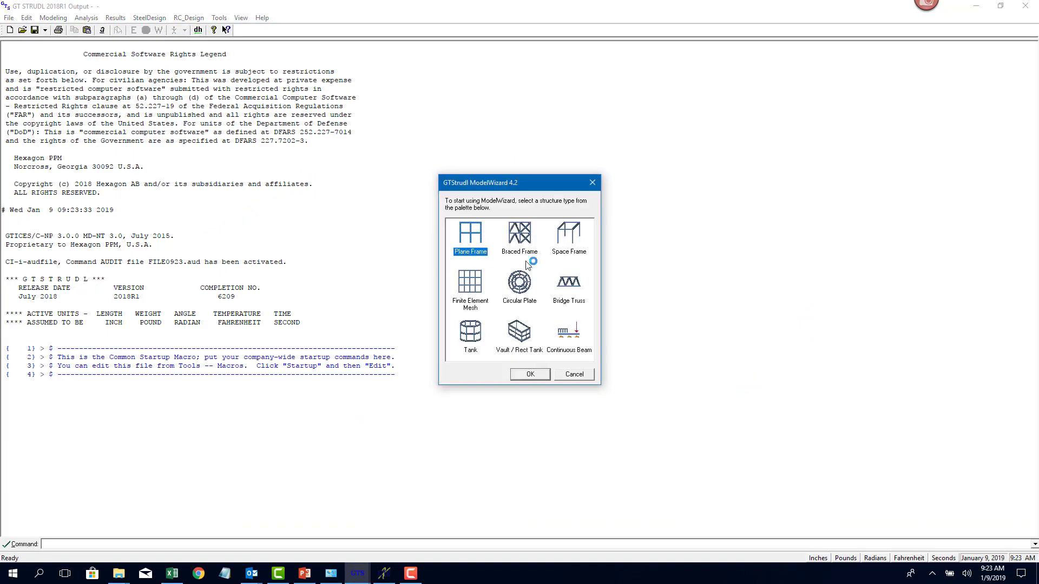
left_click(579, 250)
left_click(533, 375)
left_click(132, 156)
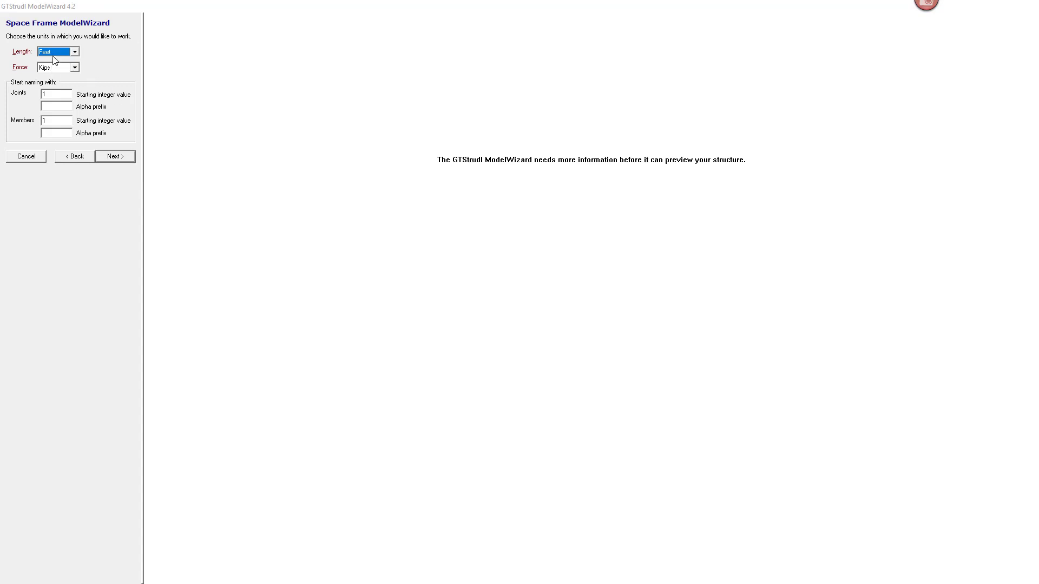
Step: Keep feet-kips units and the default origin, then set 1 floor with 5 by 5 bays
left_click(118, 157)
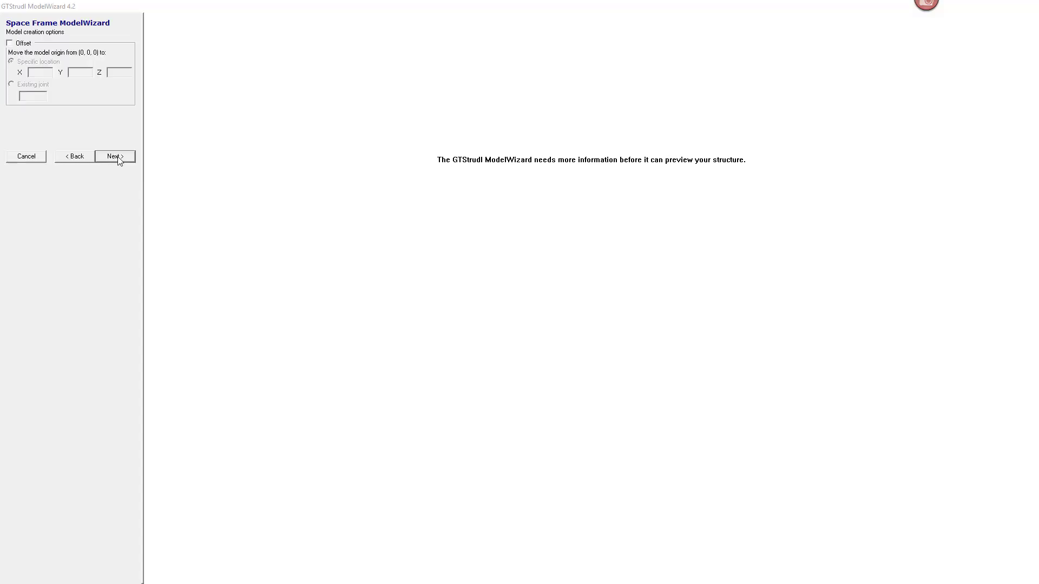
left_click(115, 157)
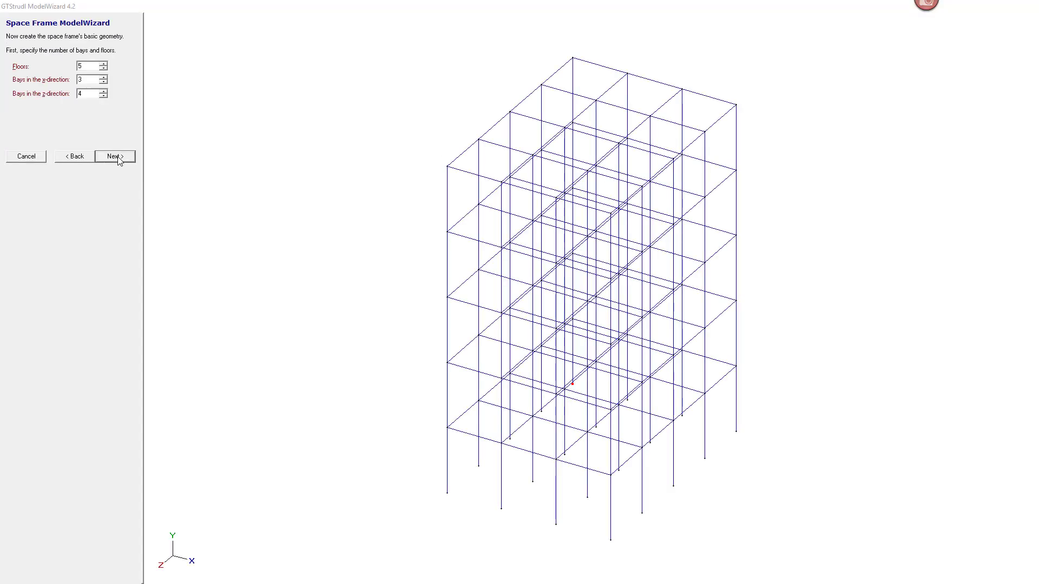
double_click(81, 67)
type("1")
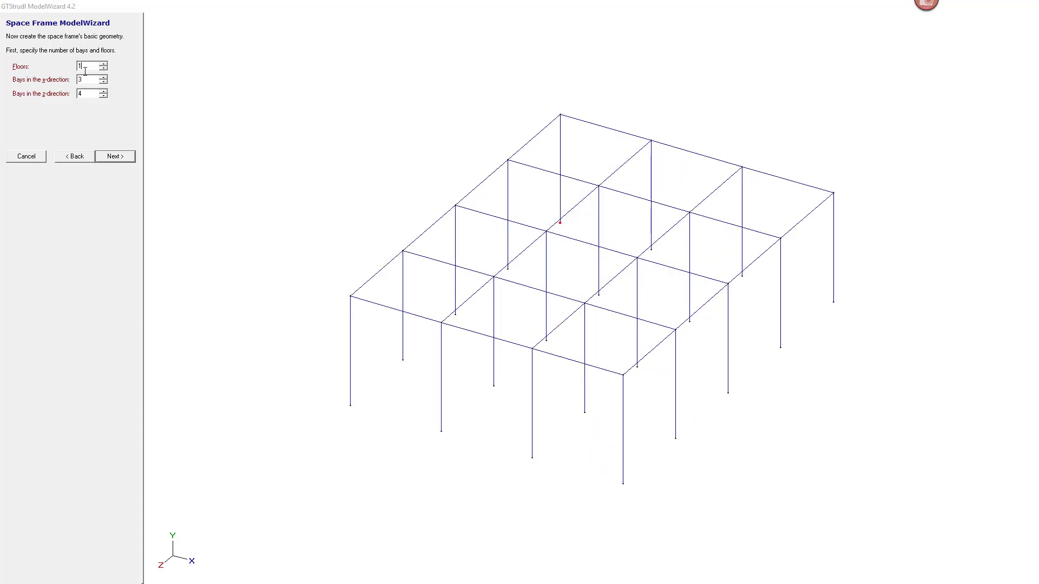
key("Tab")
type("5")
left_click(103, 95)
type("5")
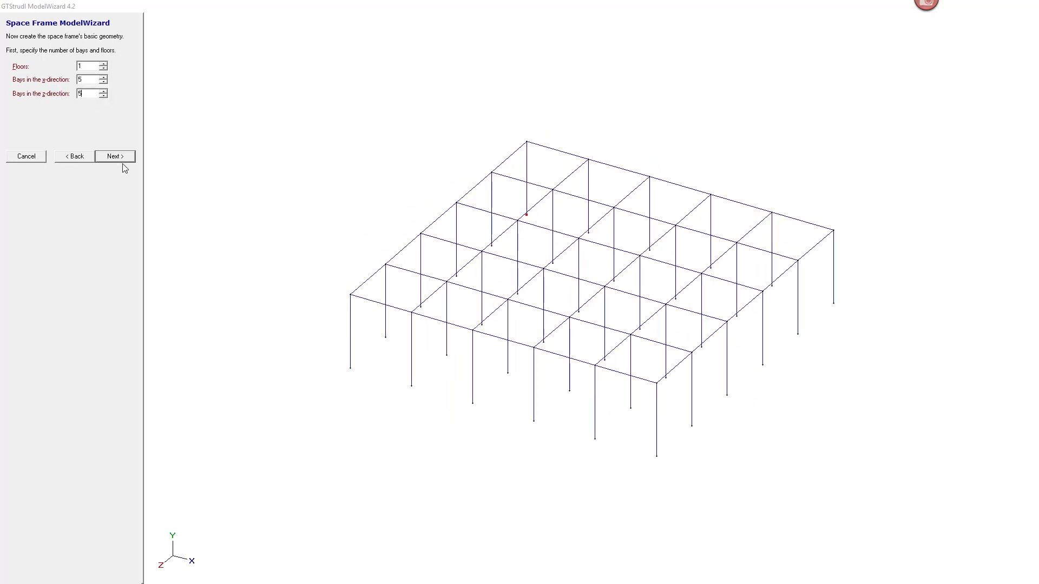
left_click(124, 159)
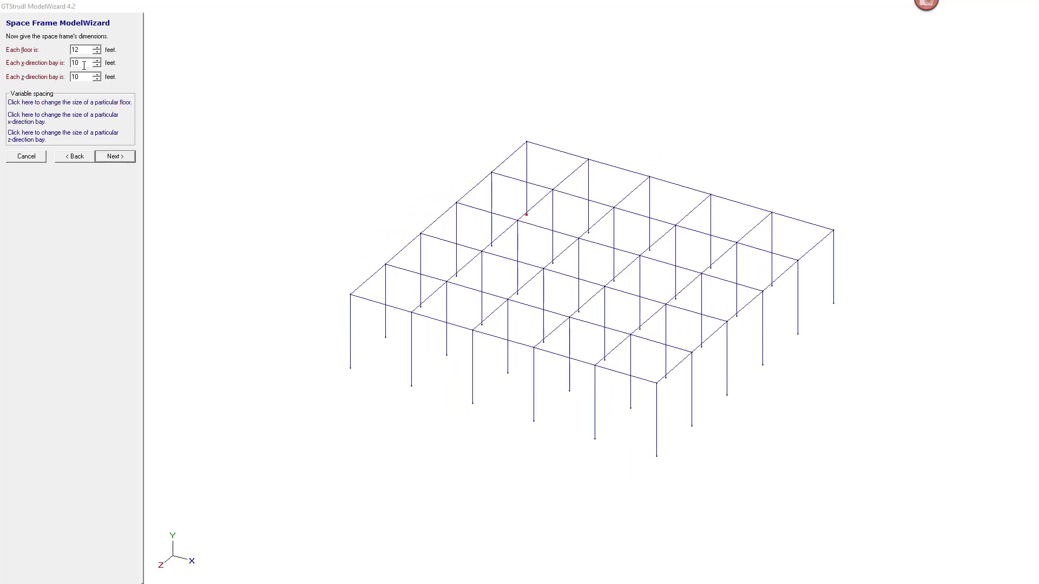
Step: Set the floor height to 30 ft and the x-direction bay width to 20 ft
left_click_drag(90, 50, 53, 49)
type("30")
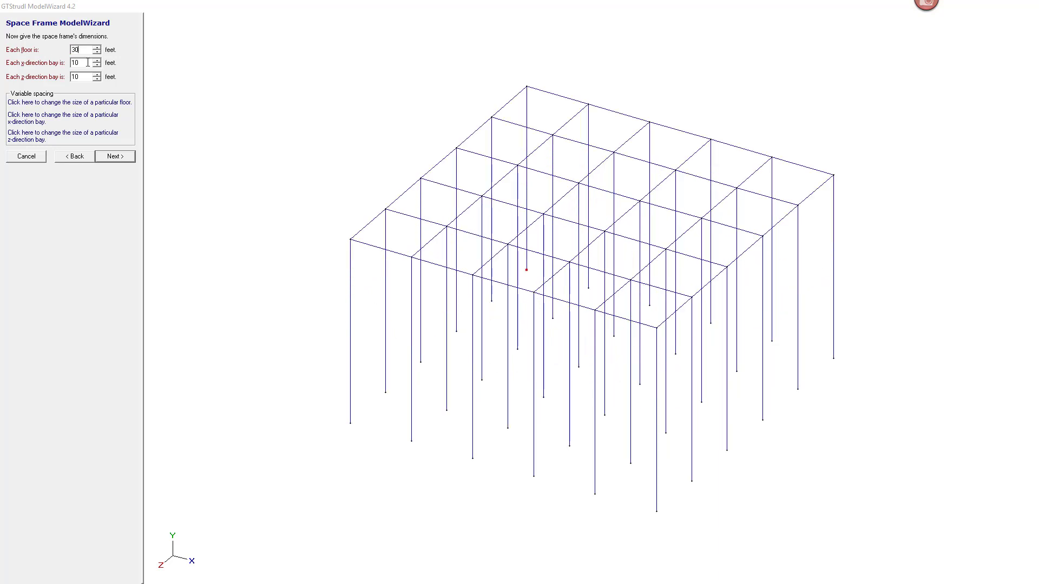
left_click_drag(87, 62, 73, 63)
type("20")
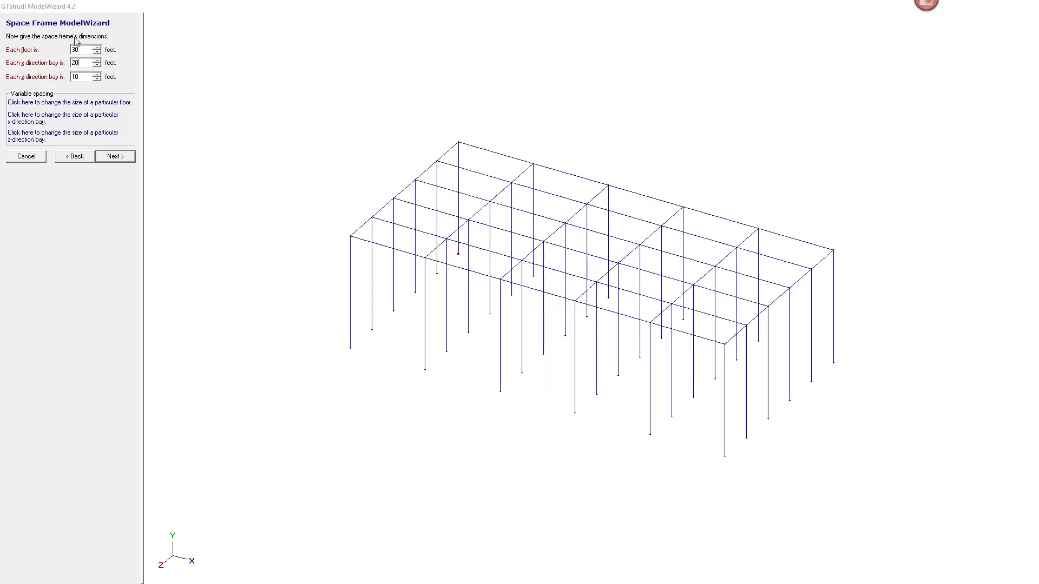
left_click_drag(86, 76, 73, 77)
Step: Enter a 20 ft z-direction bay width and browse the profile tables for the X beams
type("20")
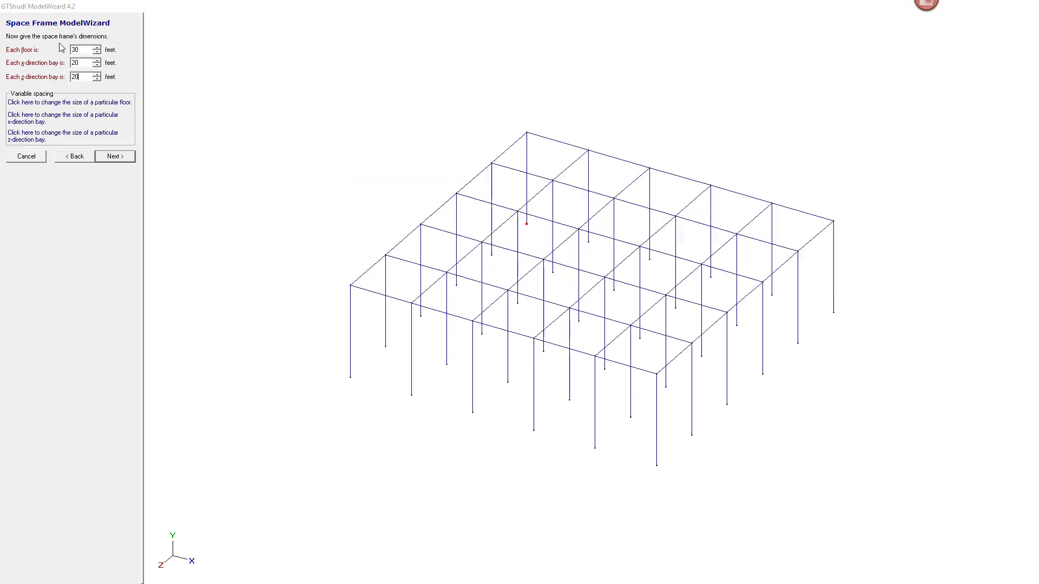
left_click(120, 158)
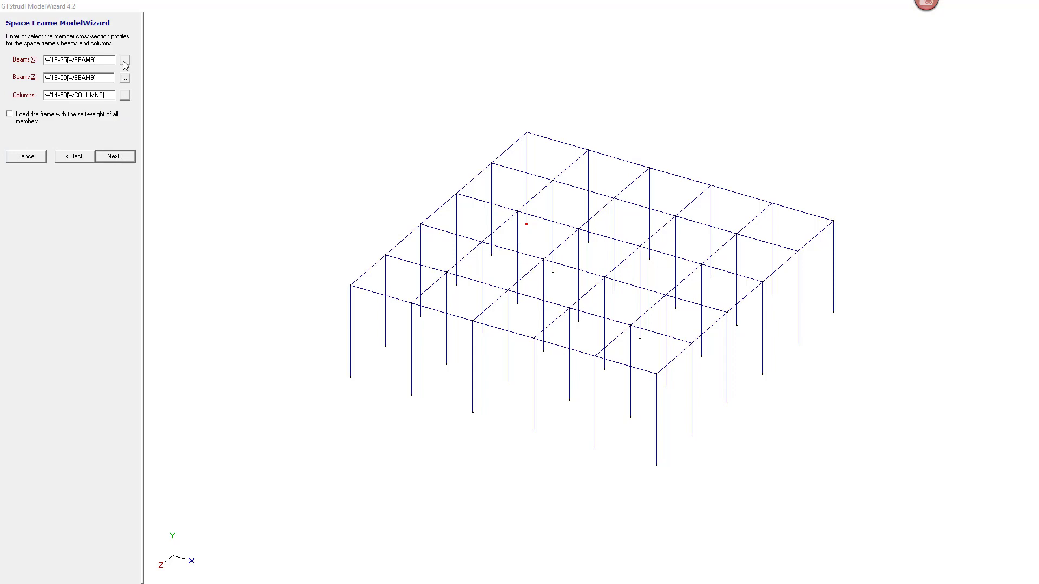
left_click(124, 60)
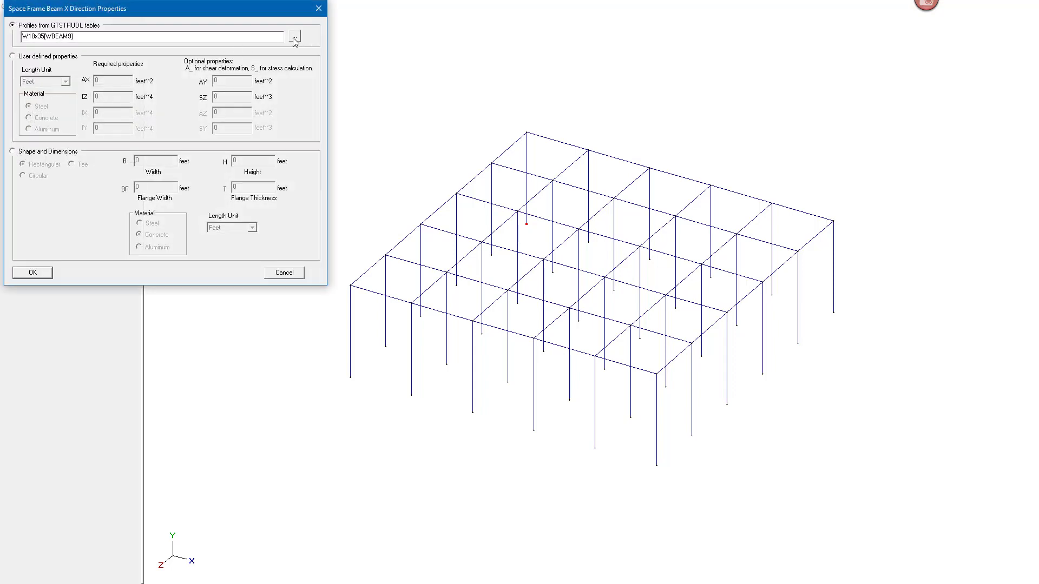
left_click(294, 37)
left_click_drag(160, 135, 160, 196)
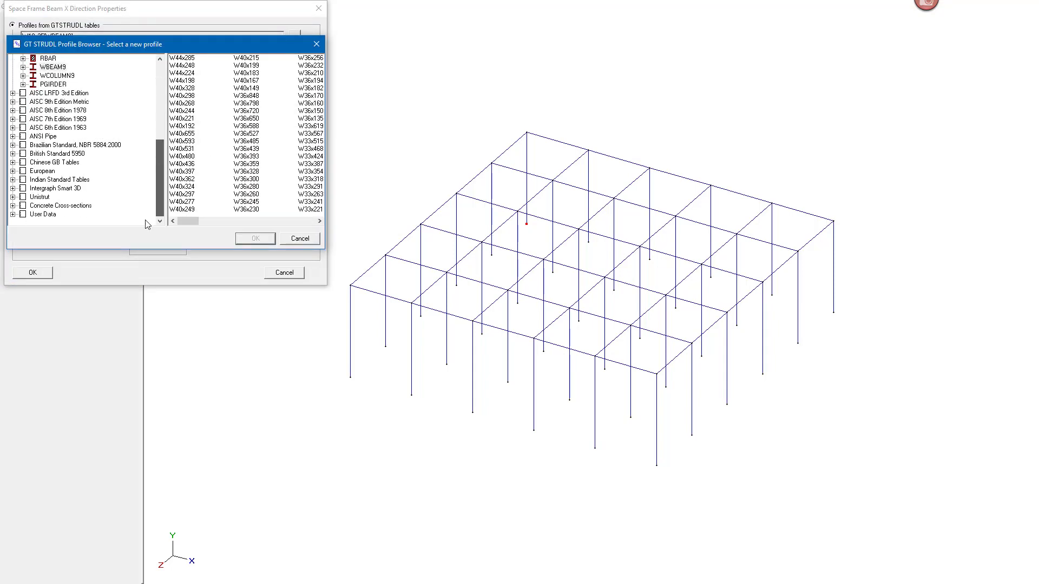
left_click(61, 205)
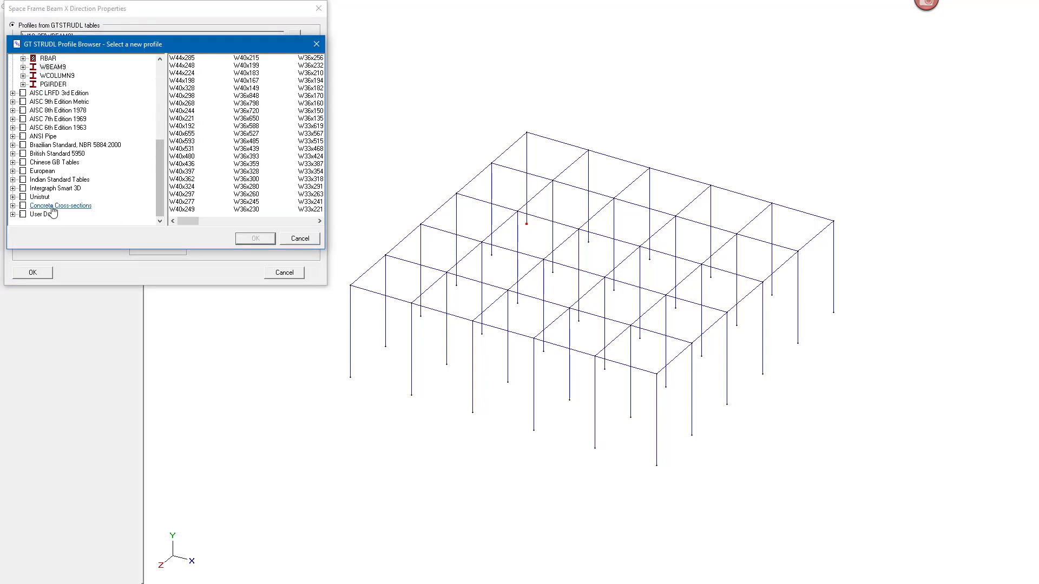
Step: Assign the REC36x36 concrete rectangular section from CONRECT to the X-direction beams
left_click(12, 206)
left_click(55, 214)
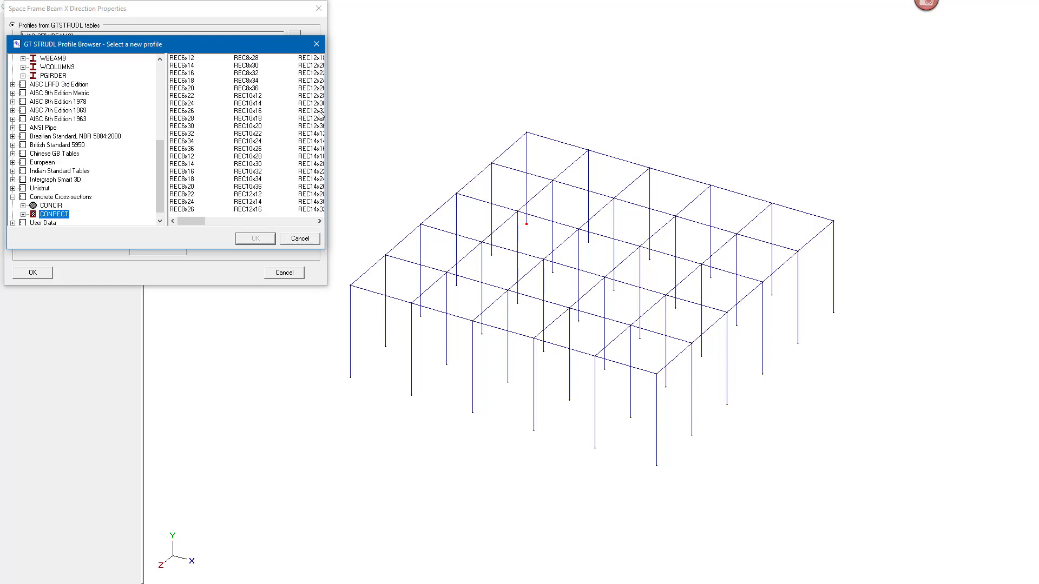
left_click(245, 222)
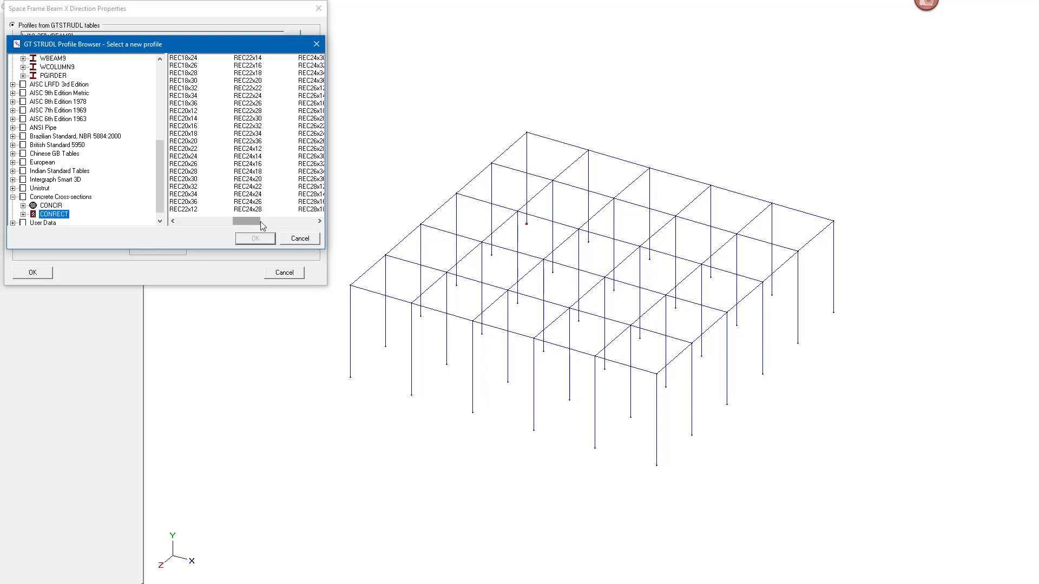
left_click(282, 221)
left_click(247, 193)
left_click(255, 238)
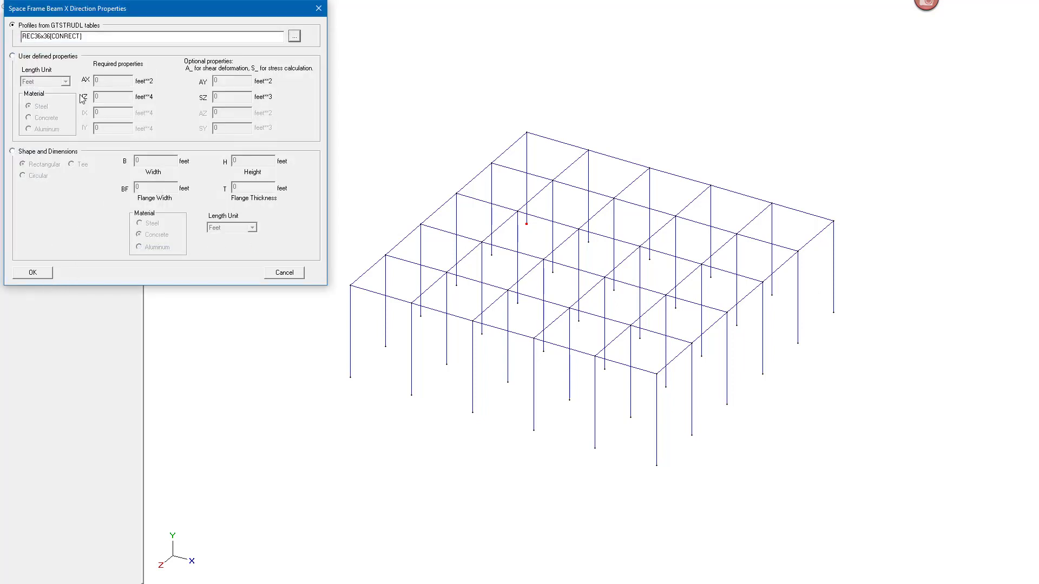
left_click(48, 272)
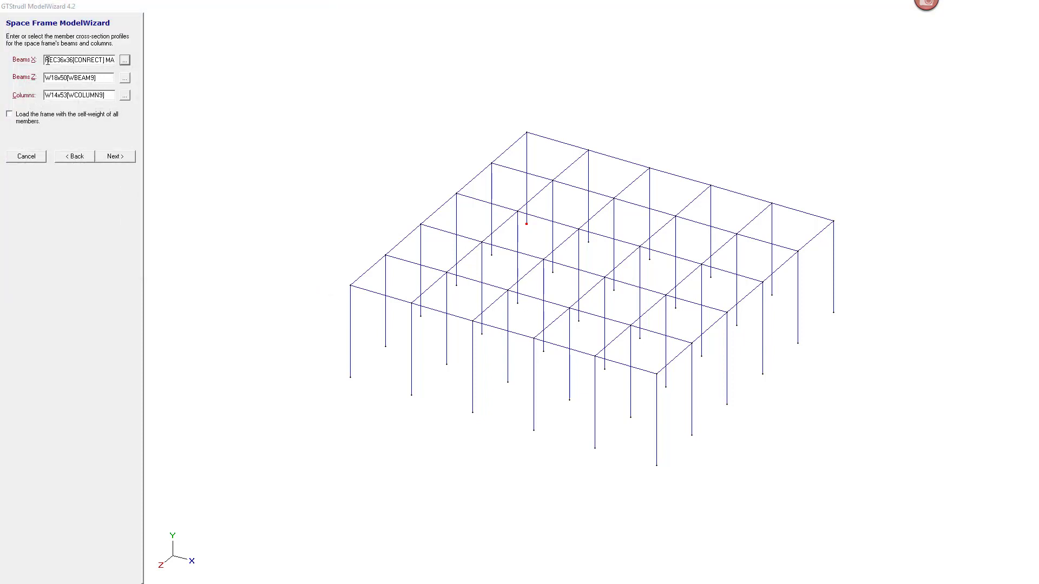
Step: Copy the REC36x36 section text into the Z beams and columns fields
left_click_drag(47, 60, 1, 80)
key("ctrl+v")
left_click_drag(110, 96, 1, 95)
key("ctrl+v")
key("shift+Home")
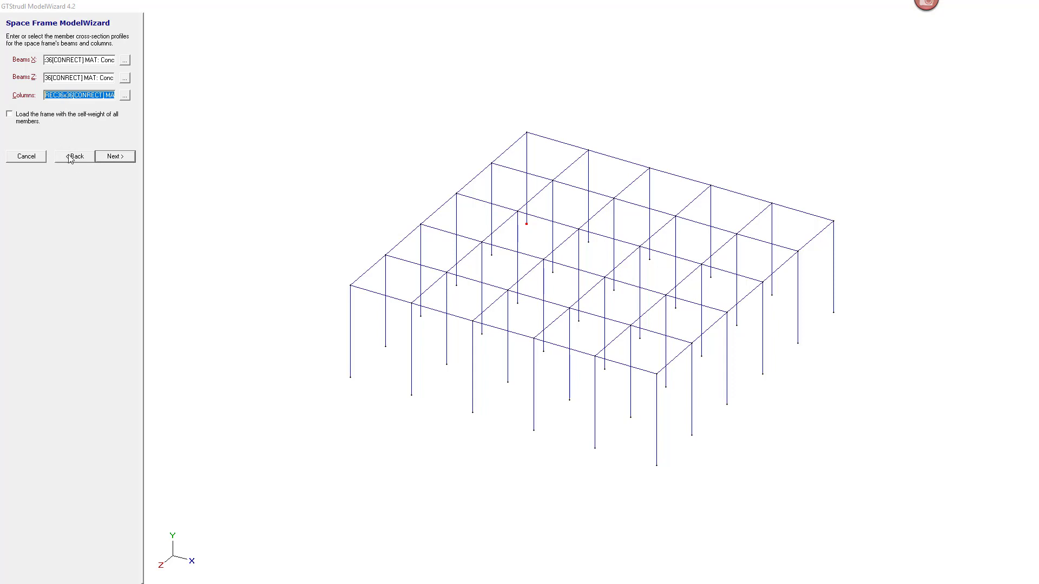
Step: Finish the ModelWizard to generate the frame commands, including concrete member materials
left_click(116, 158)
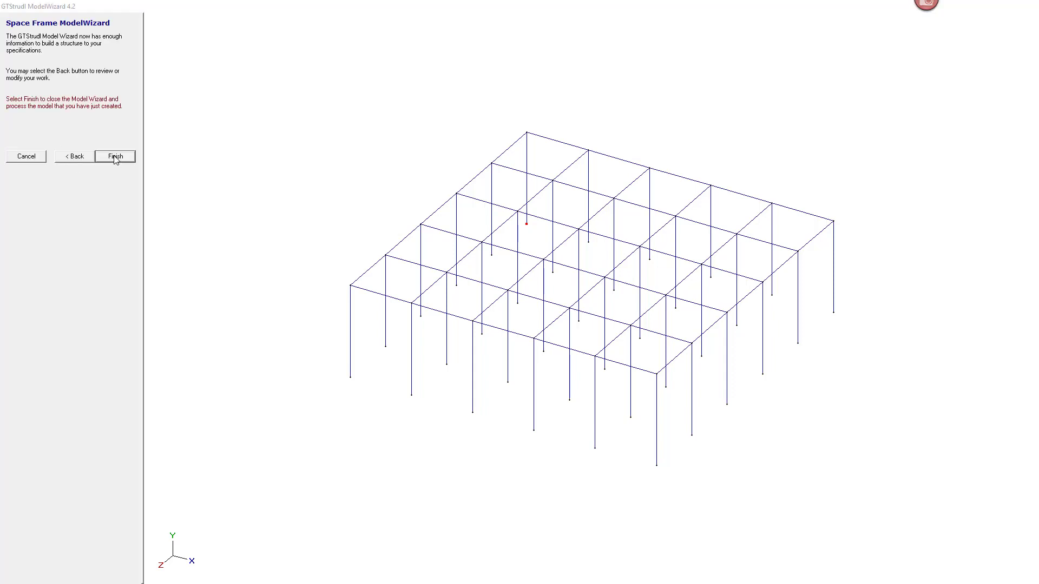
left_click(115, 156)
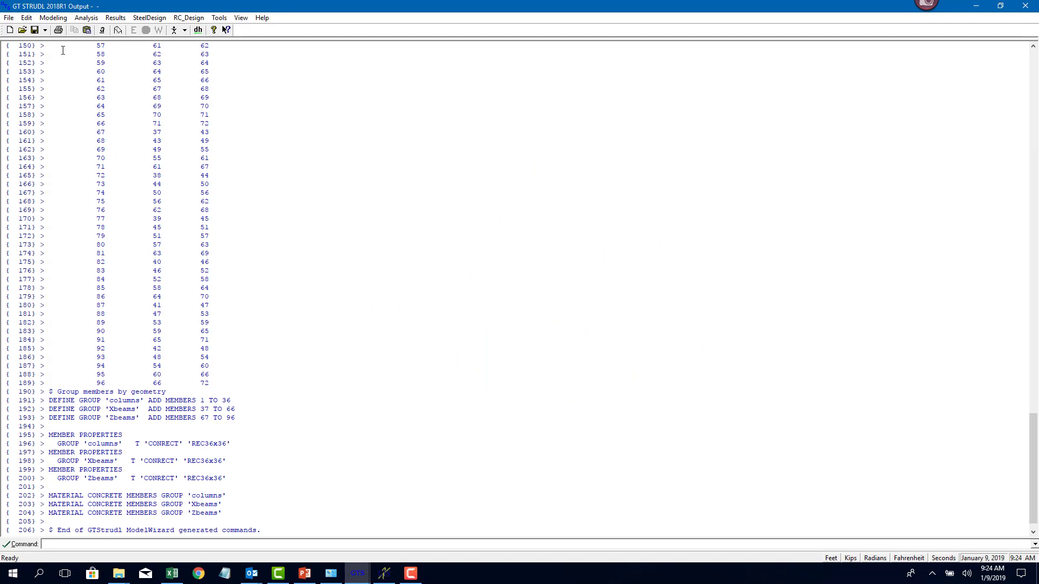
left_click(54, 18)
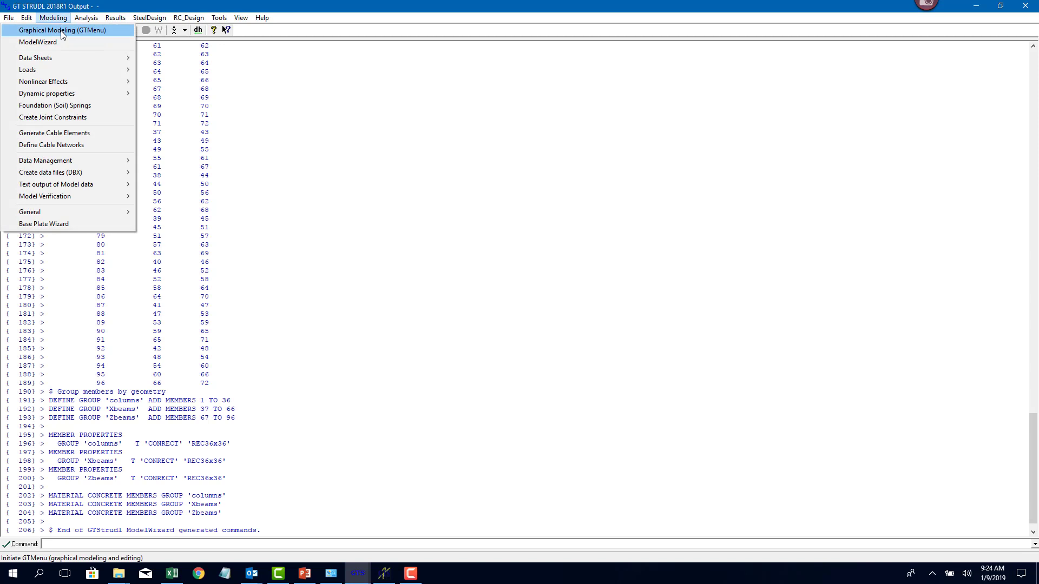
Step: Launch GTMenu graphical modeling and look over the Edit menu without choosing anything
left_click(62, 31)
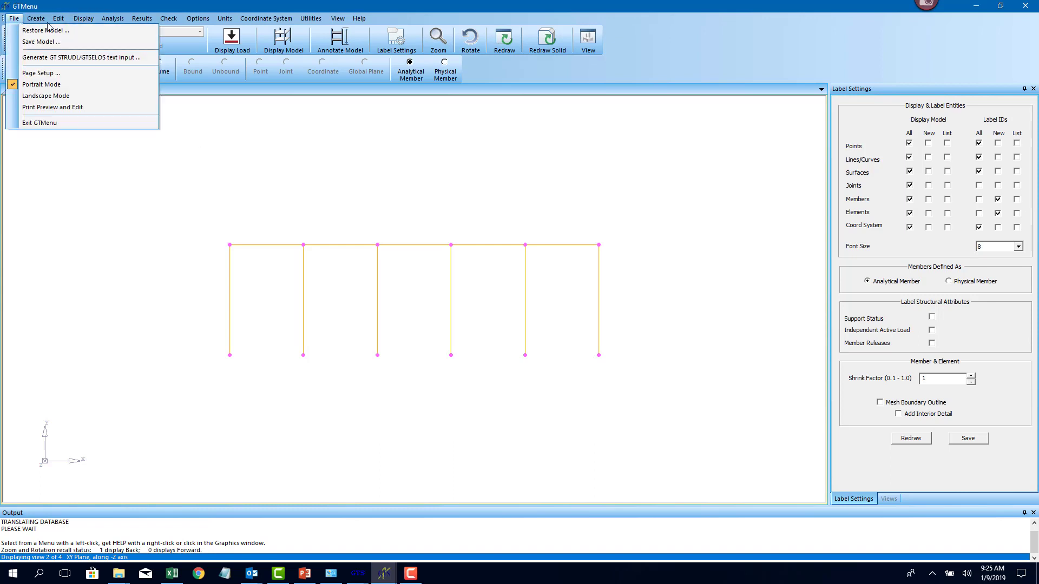
left_click(58, 18)
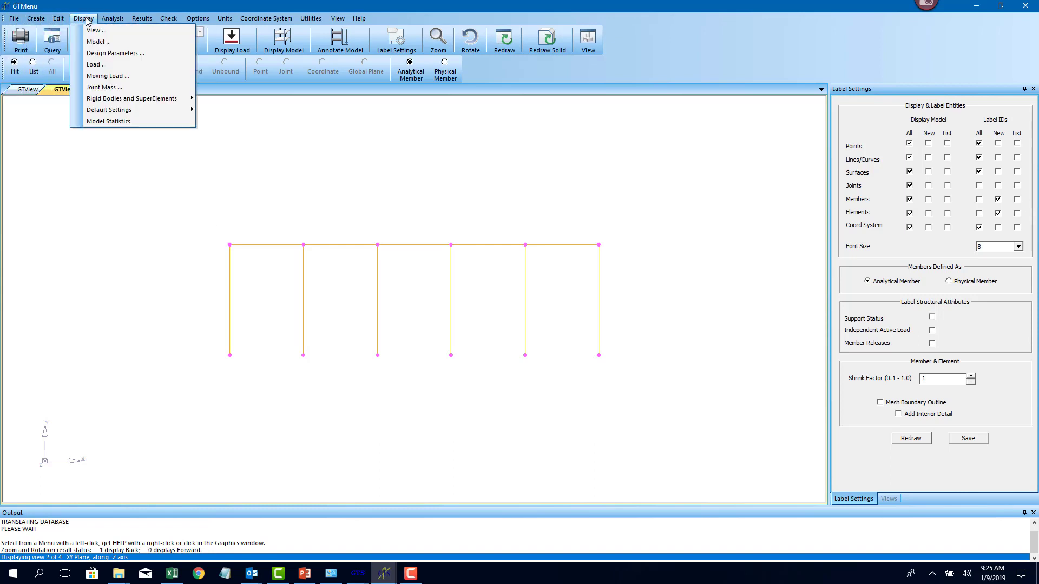
left_click(289, 11)
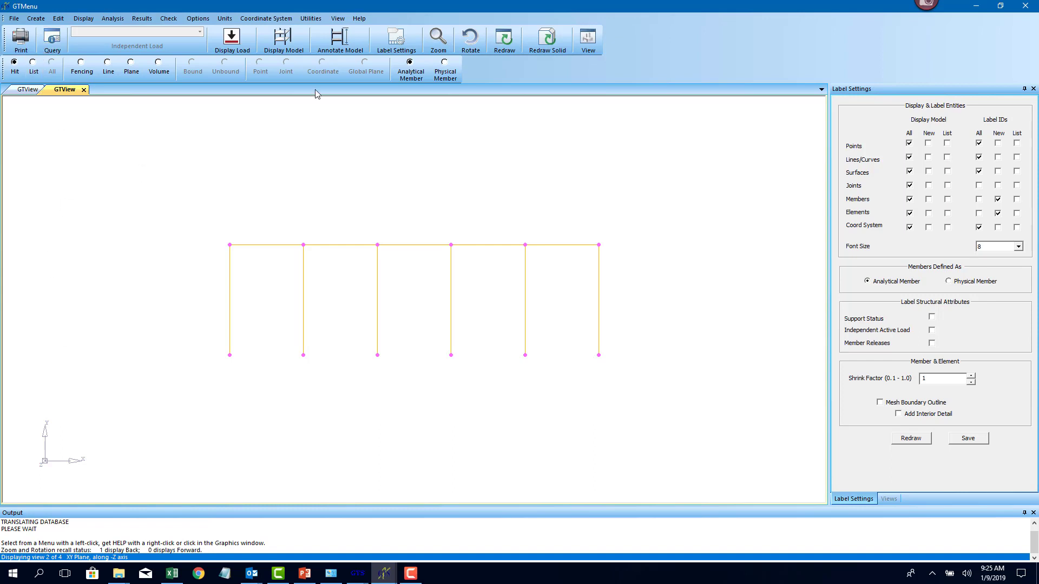
Step: Display the graphics HotKey Help and toggle the frame between isometric and XY projections
left_click(359, 19)
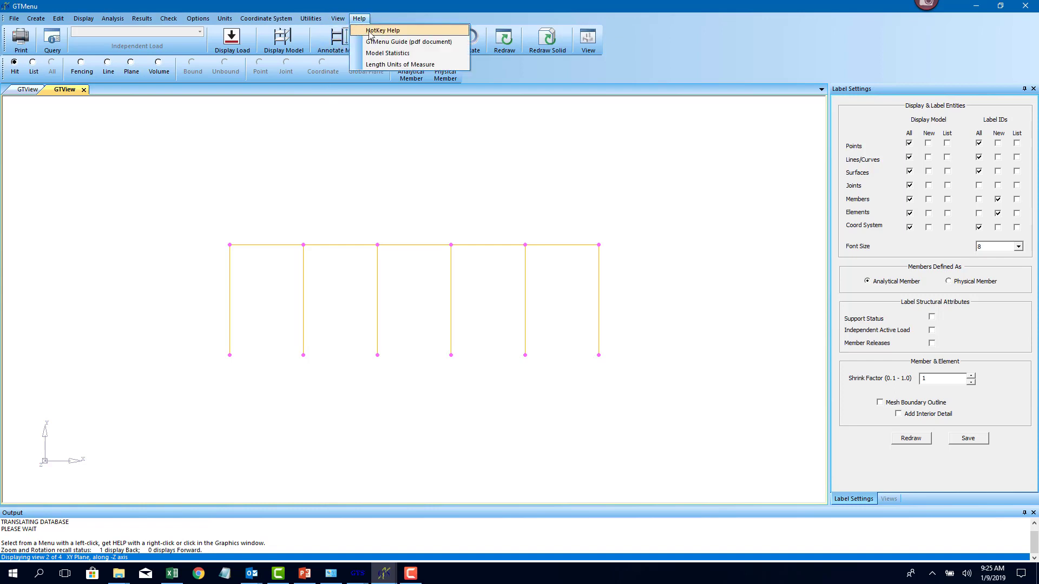
left_click(370, 31)
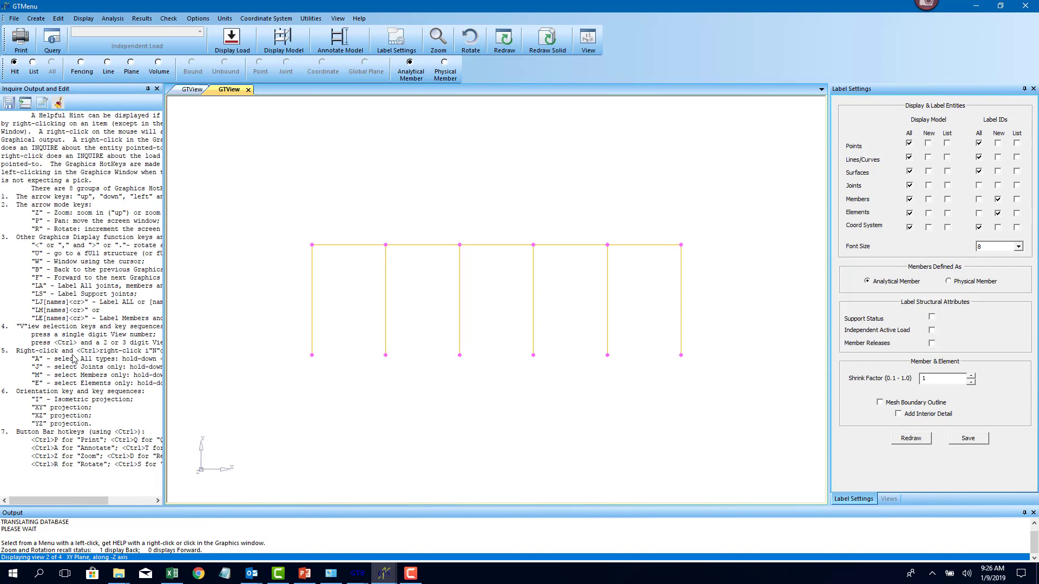
left_click(77, 401)
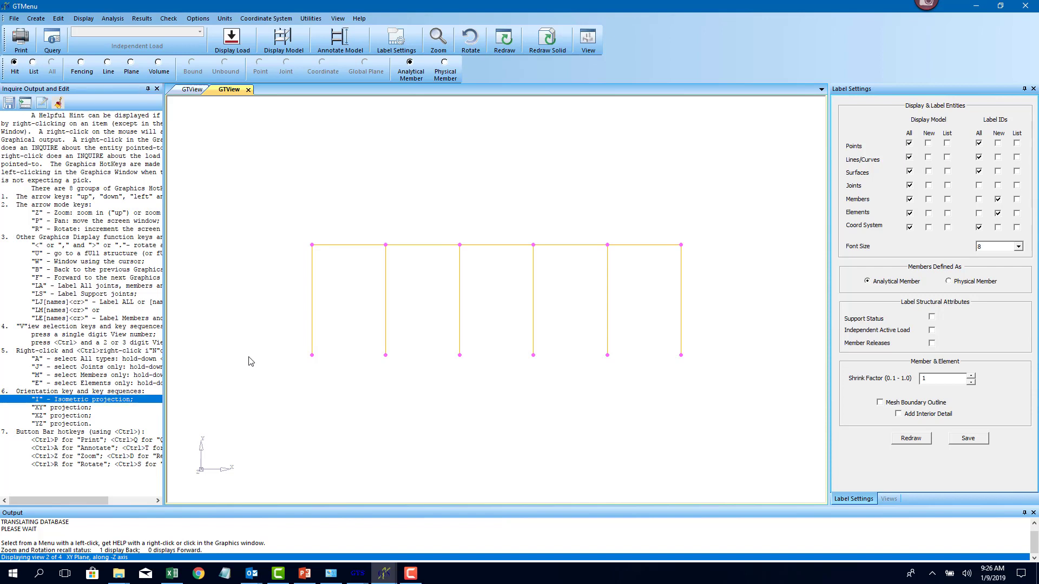
key("i")
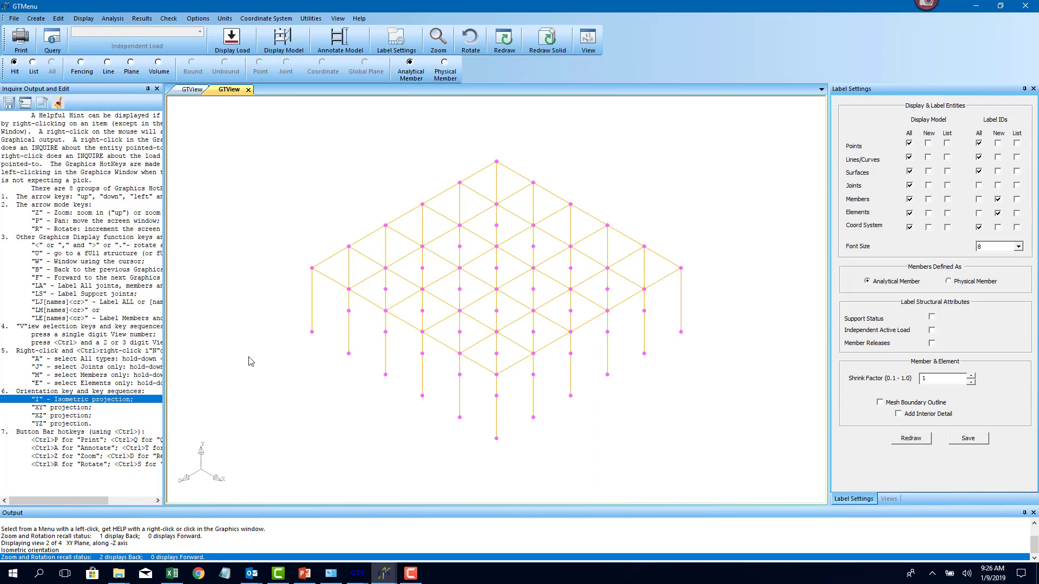
key("x")
key("y")
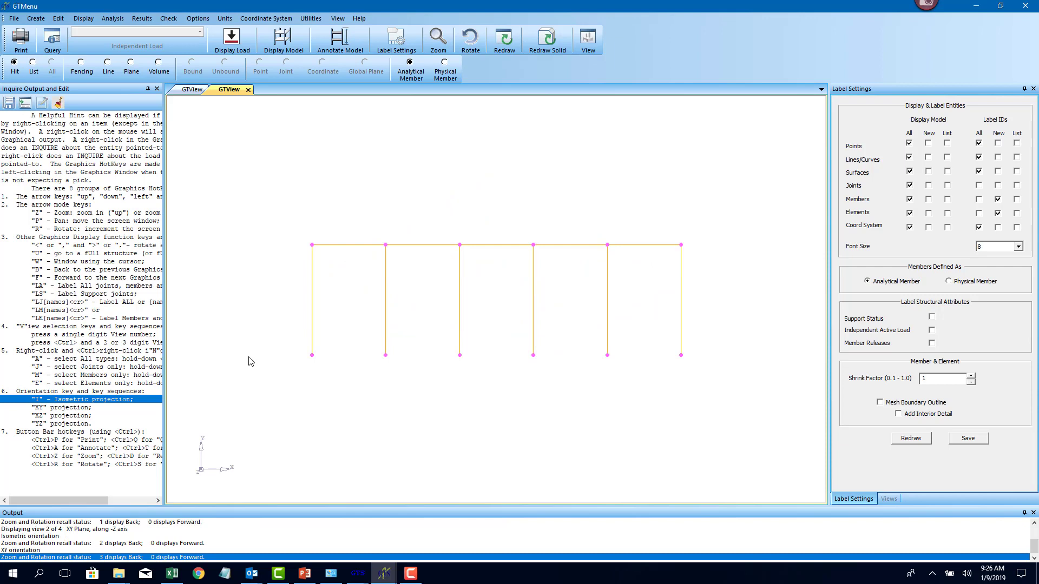
key("i")
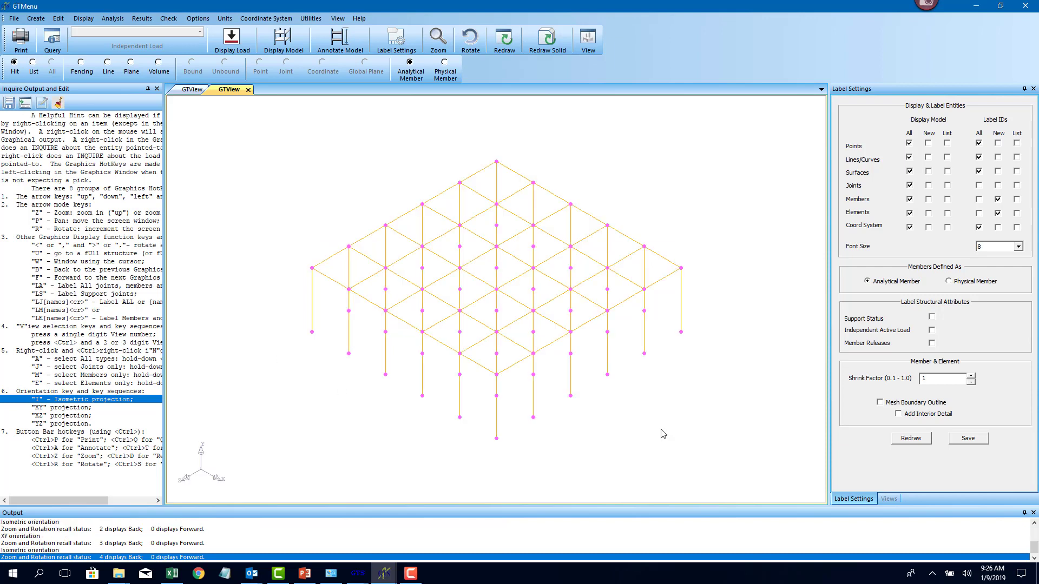
Step: Preview the plan, elevation and isometric views, then zoom in on the isometric frame
left_click(890, 499)
left_click(879, 136)
left_click(875, 150)
left_click(877, 143)
left_click(879, 136)
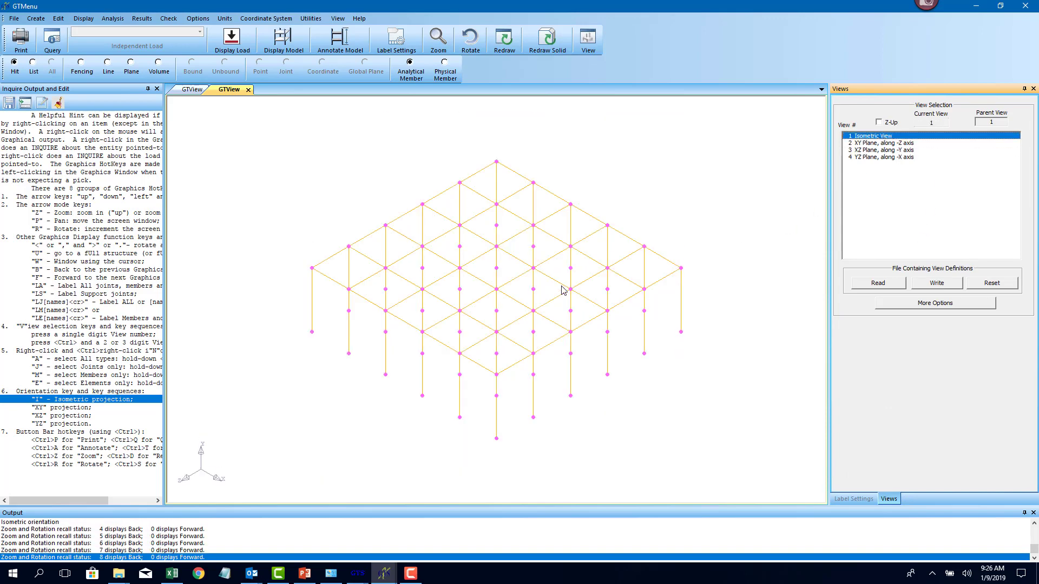
scroll(637, 308, "up", 2)
scroll(637, 307, "up", 1)
scroll(638, 307, "up", 2)
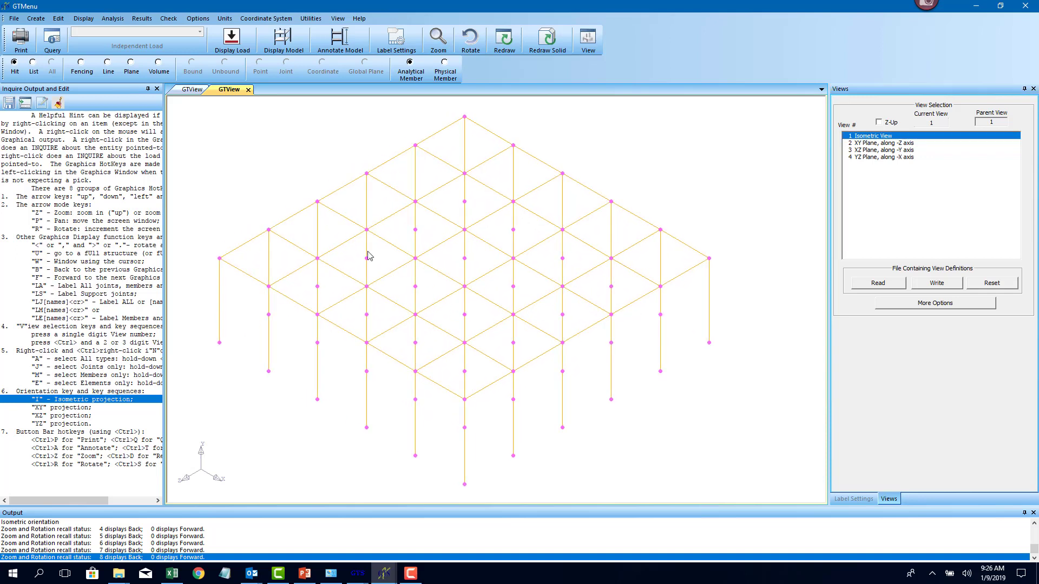
left_click(34, 19)
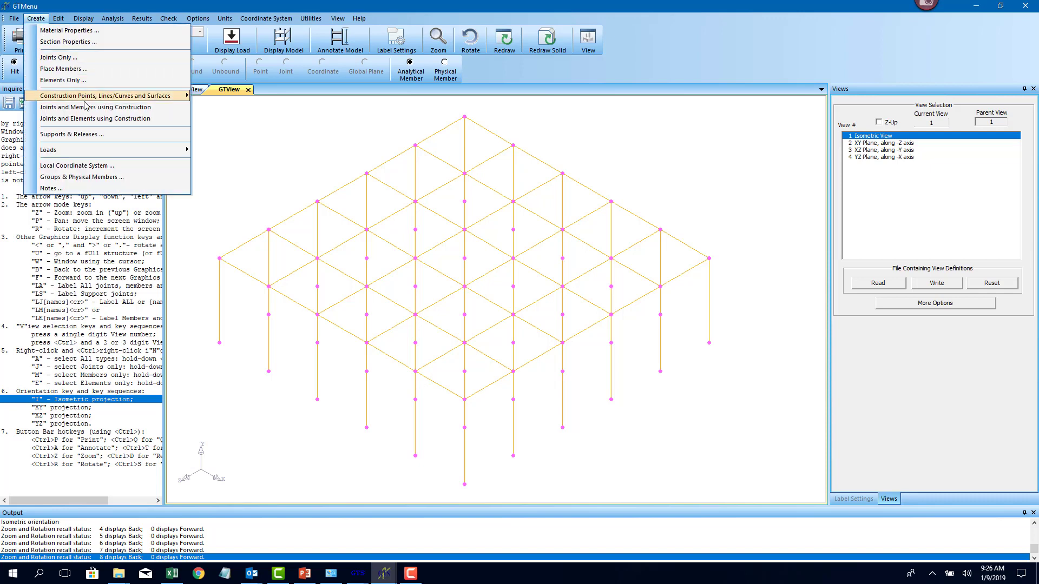
Step: Create elements only, using the SBHQ6 plate element type with thickness 3.5
left_click(129, 80)
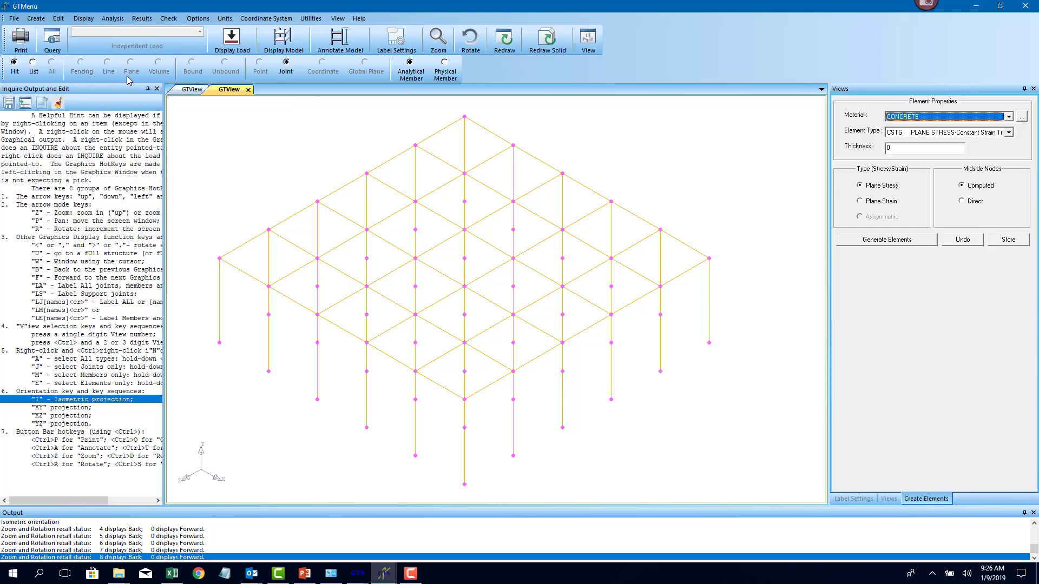
left_click(934, 134)
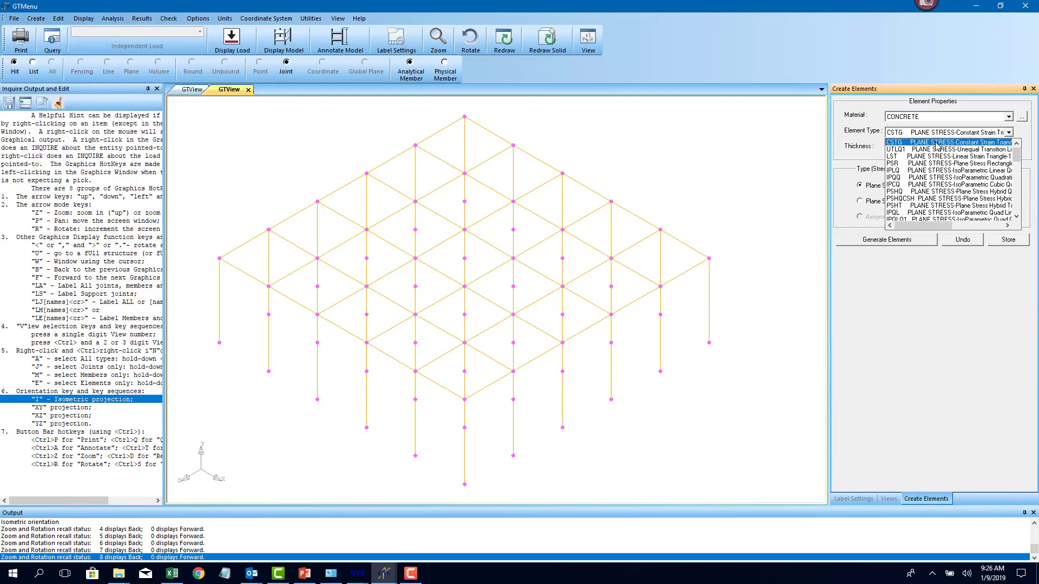
scroll(937, 173, "down", 5)
scroll(937, 173, "down", 3)
left_click(923, 165)
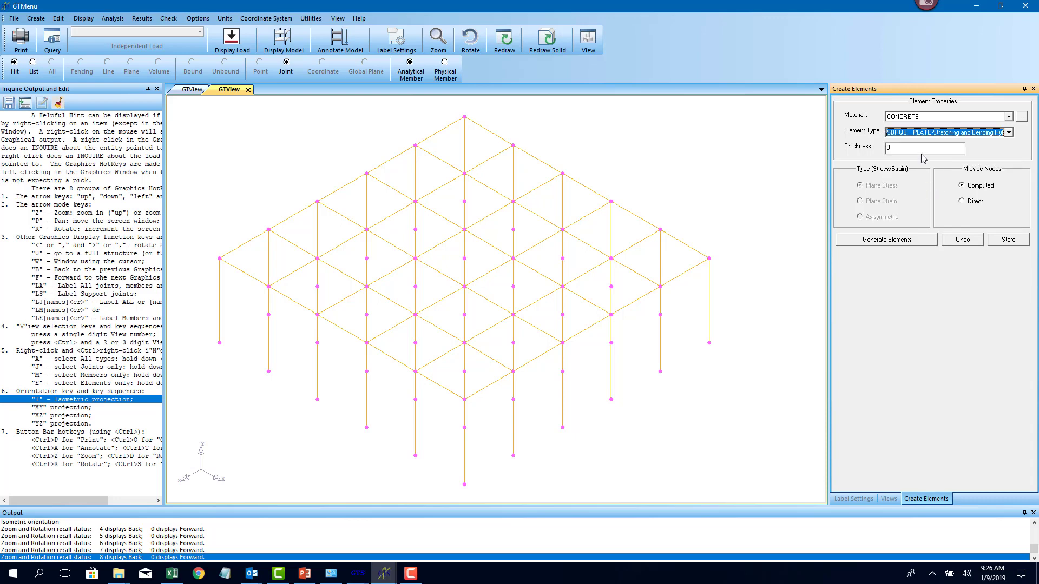
key("Tab")
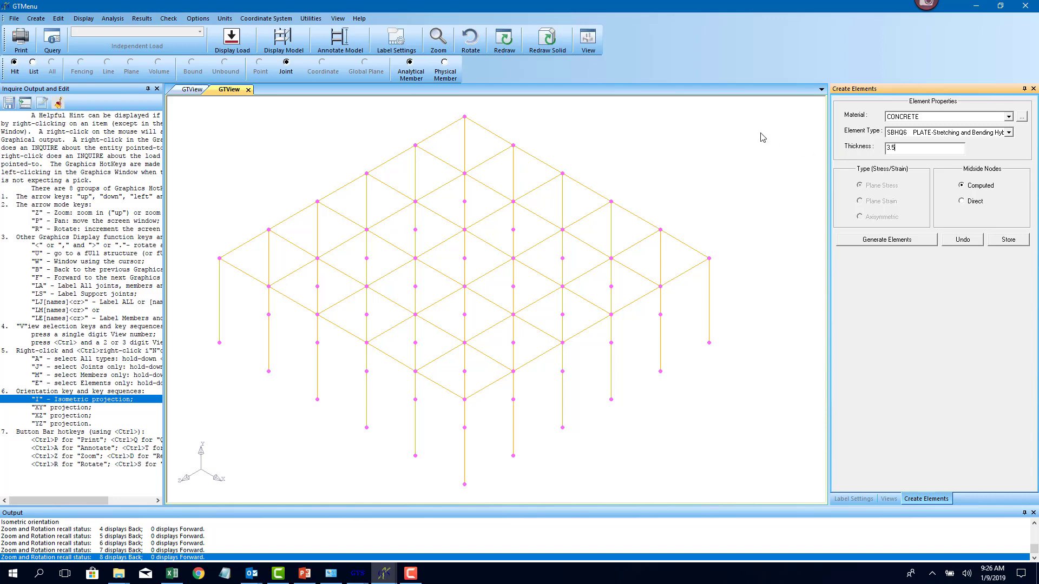
Step: Confirm the active units remain feet and kips
left_click(225, 18)
left_click(240, 28)
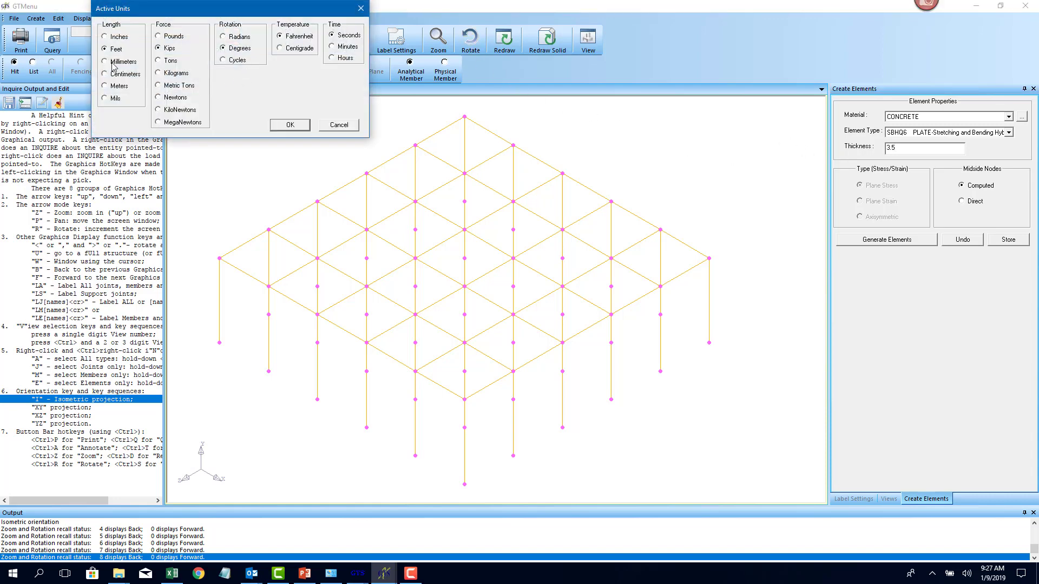
left_click(289, 125)
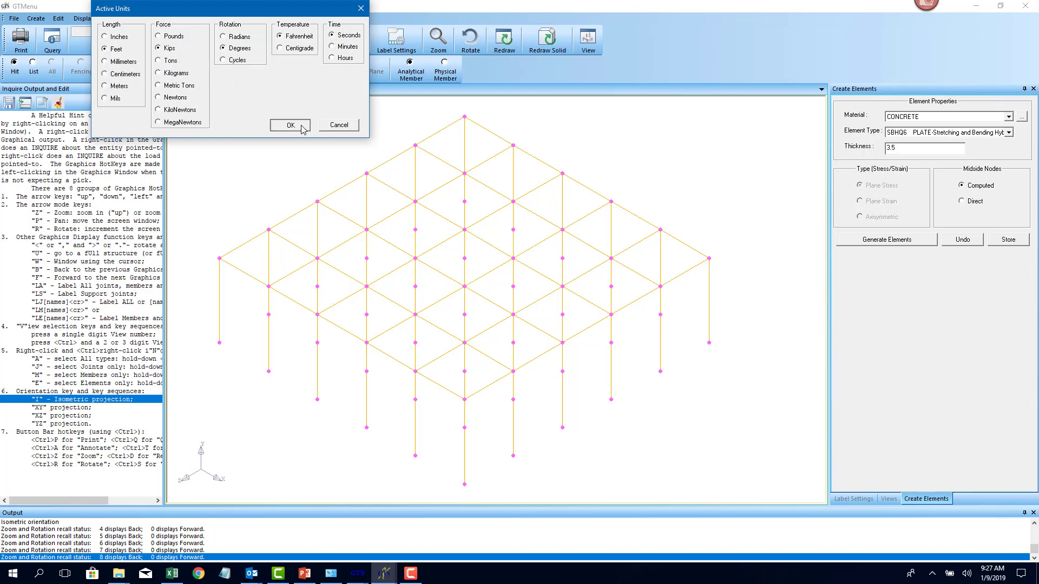
Step: Generate plate element 97 from the four slab corner joints and store it
left_click(907, 244)
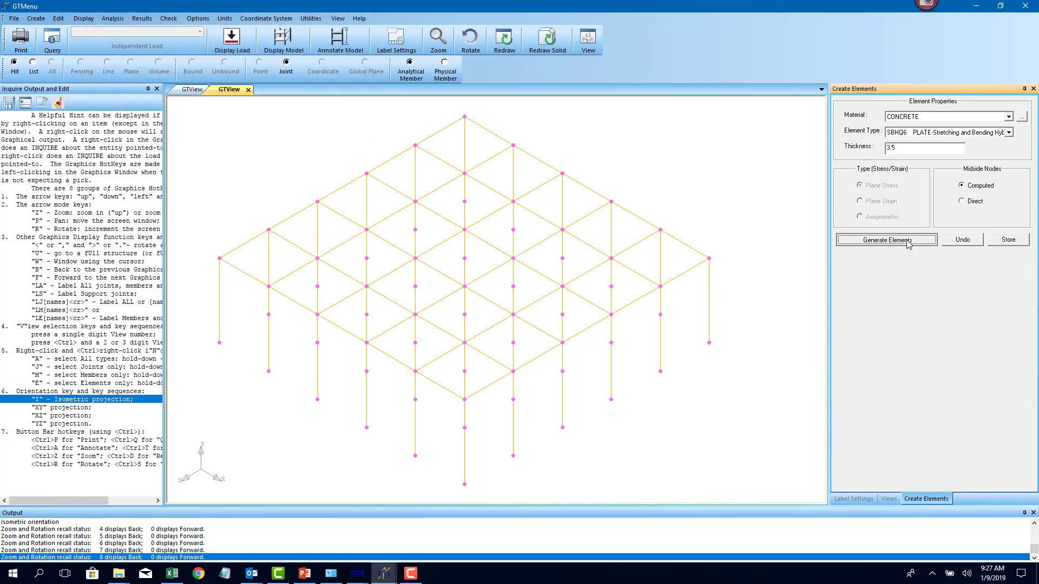
left_click(219, 258)
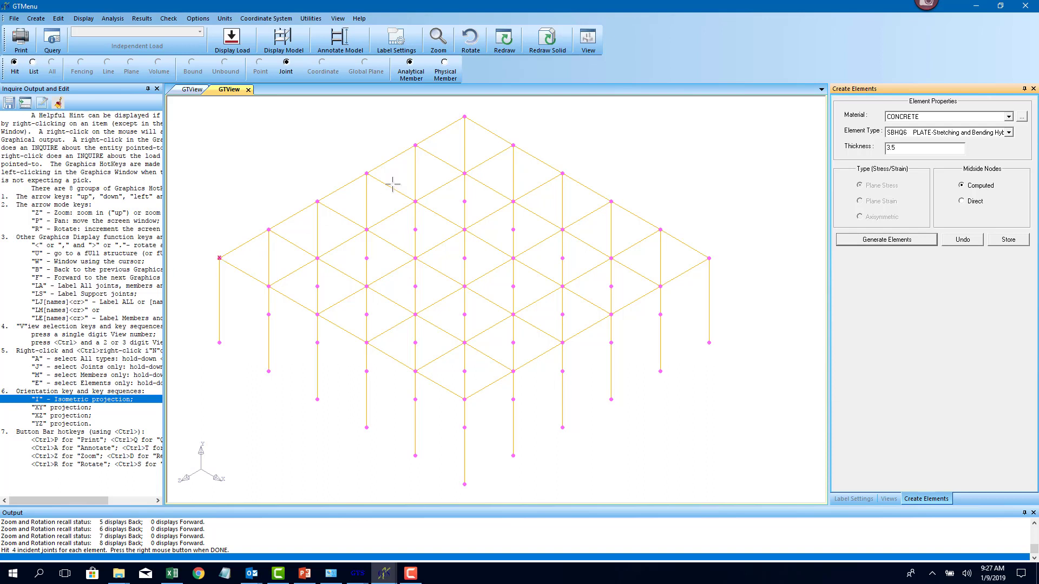
left_click(464, 117)
left_click(709, 258)
left_click(464, 399)
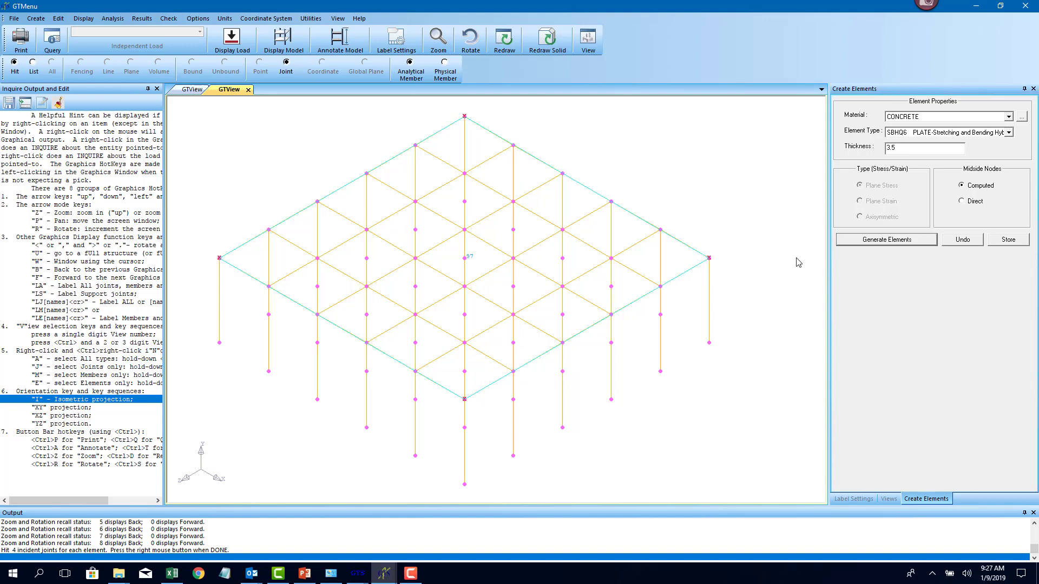
left_click(1011, 244)
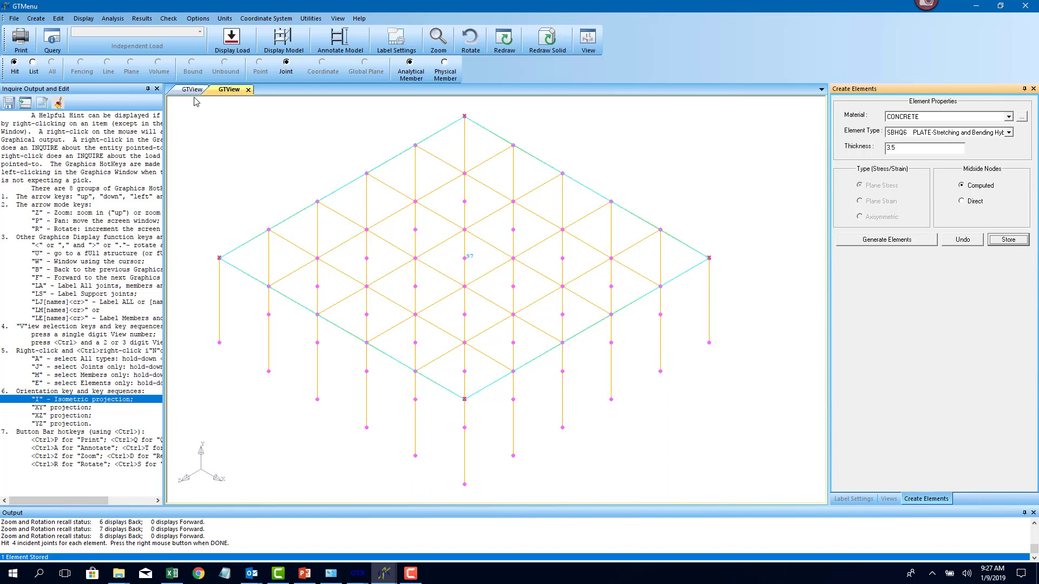
Step: Refine the whole mesh at 5 parts per side, store the 25 elements, and accept the joint tolerance
left_click(56, 19)
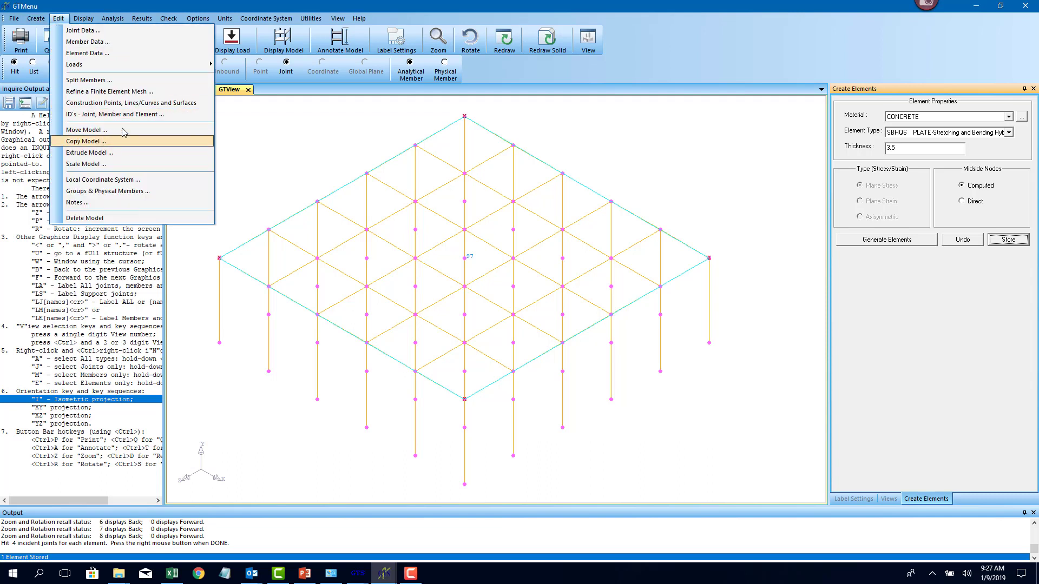
left_click(134, 92)
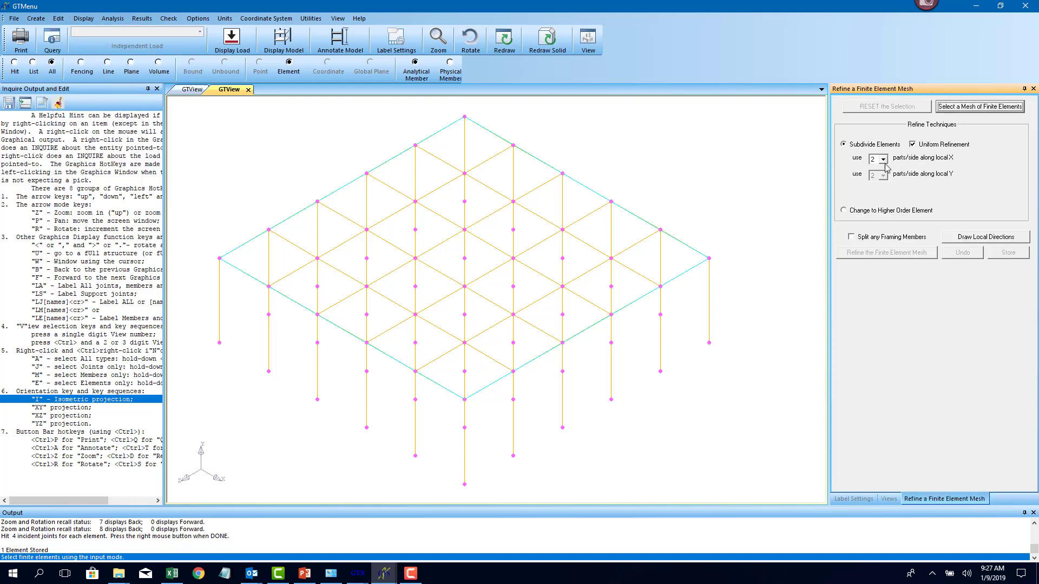
left_click(878, 159)
left_click(873, 190)
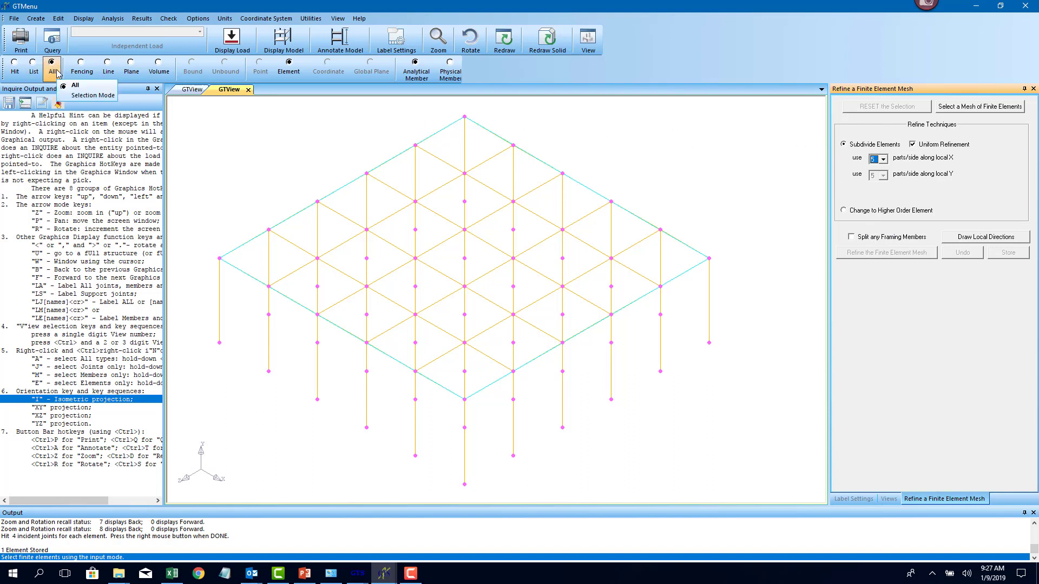
left_click(967, 107)
left_click(602, 310)
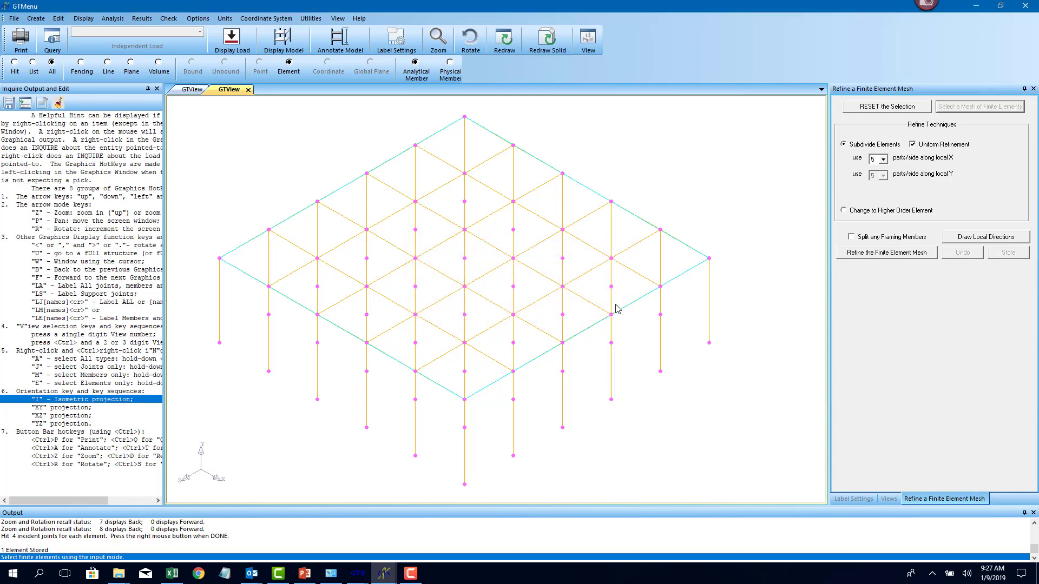
left_click(898, 254)
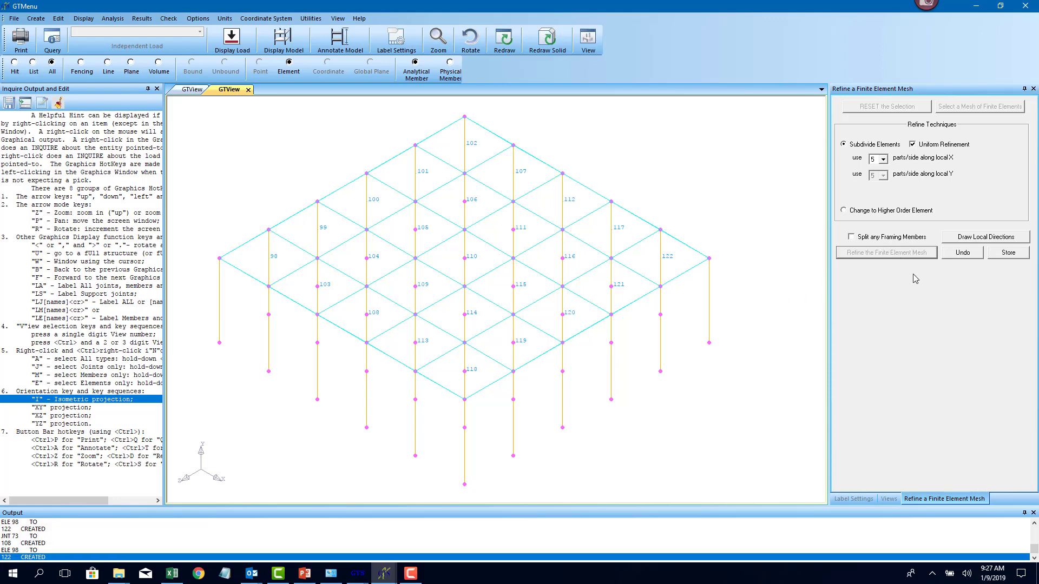
left_click(1012, 254)
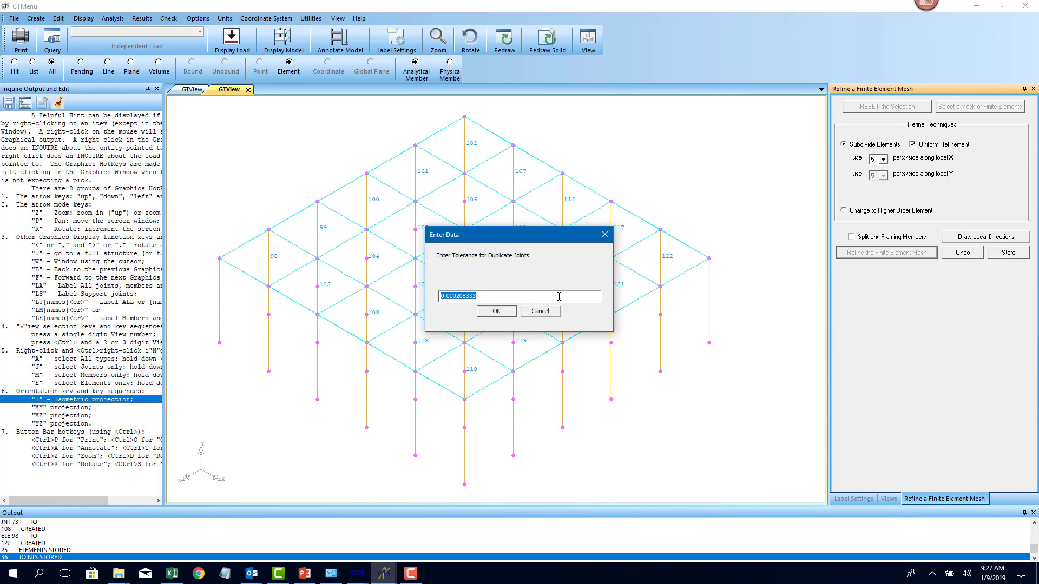
left_click(496, 312)
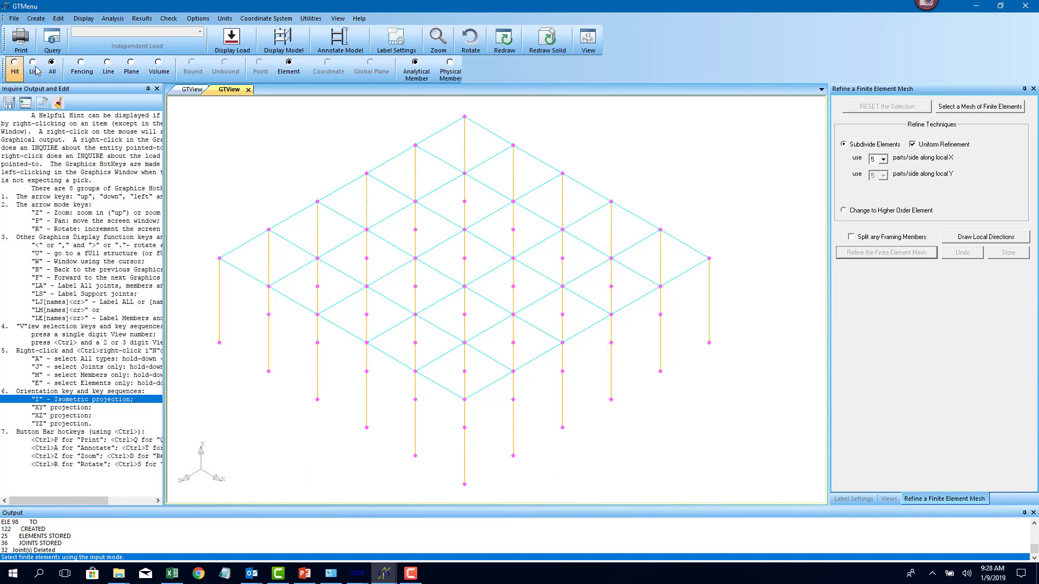
Step: Try a second whole-mesh refinement, then undo it
left_click(963, 108)
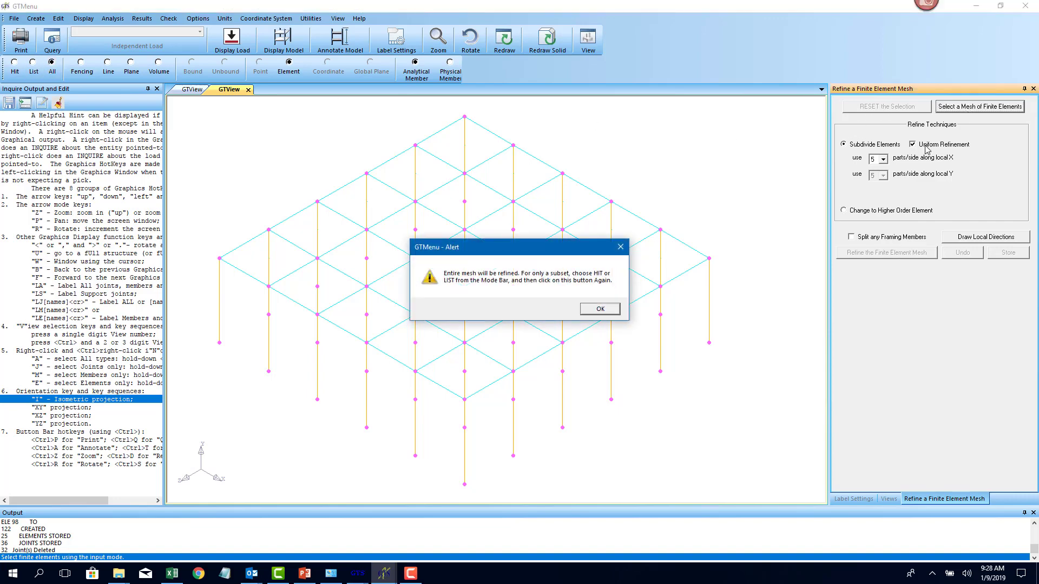
left_click(592, 312)
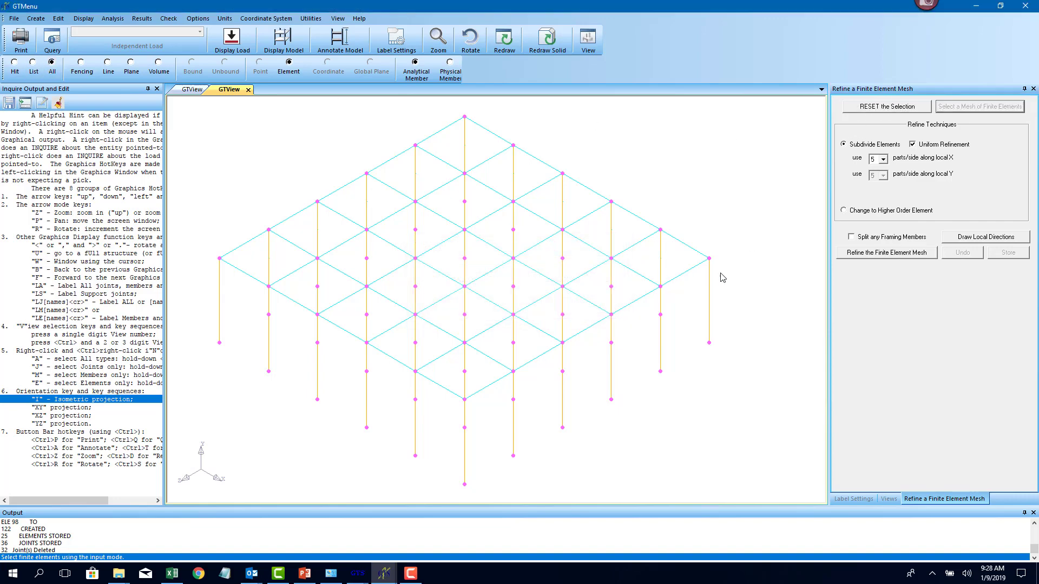
left_click(894, 257)
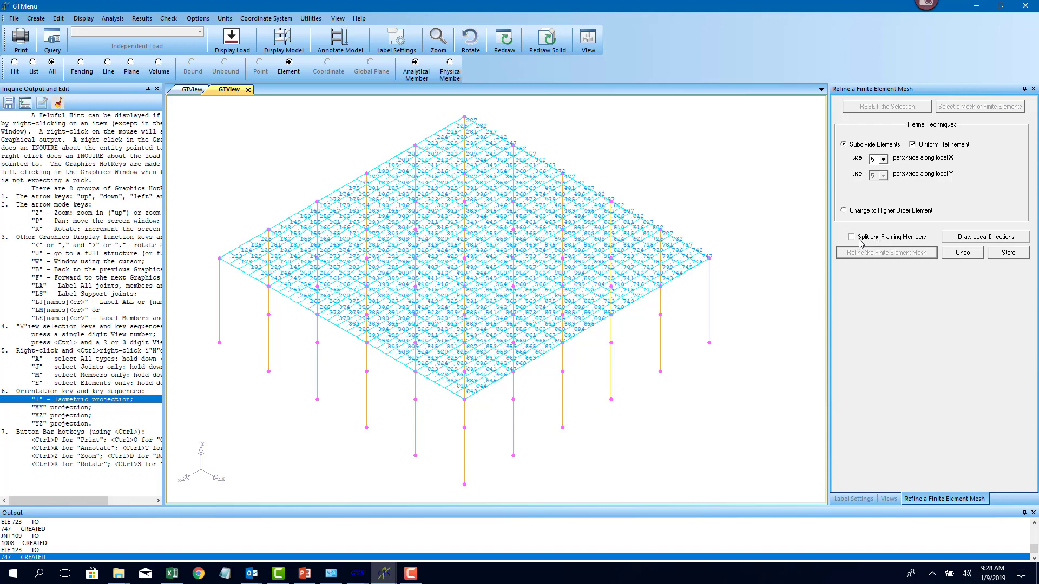
left_click(962, 254)
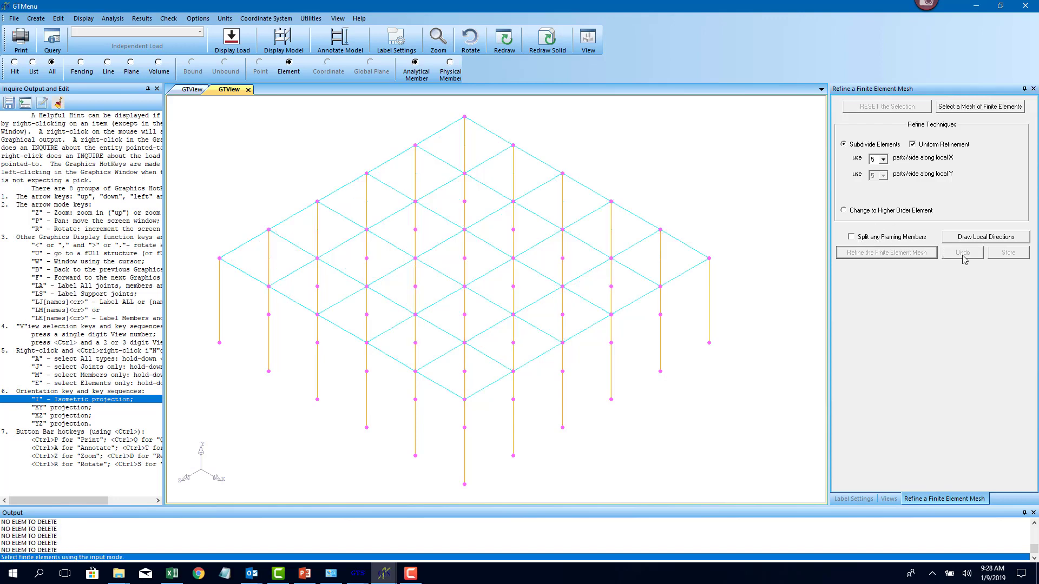
Step: With framing members split, refine the mesh to 25×25, store it, and merge 400 duplicate joints
left_click(888, 241)
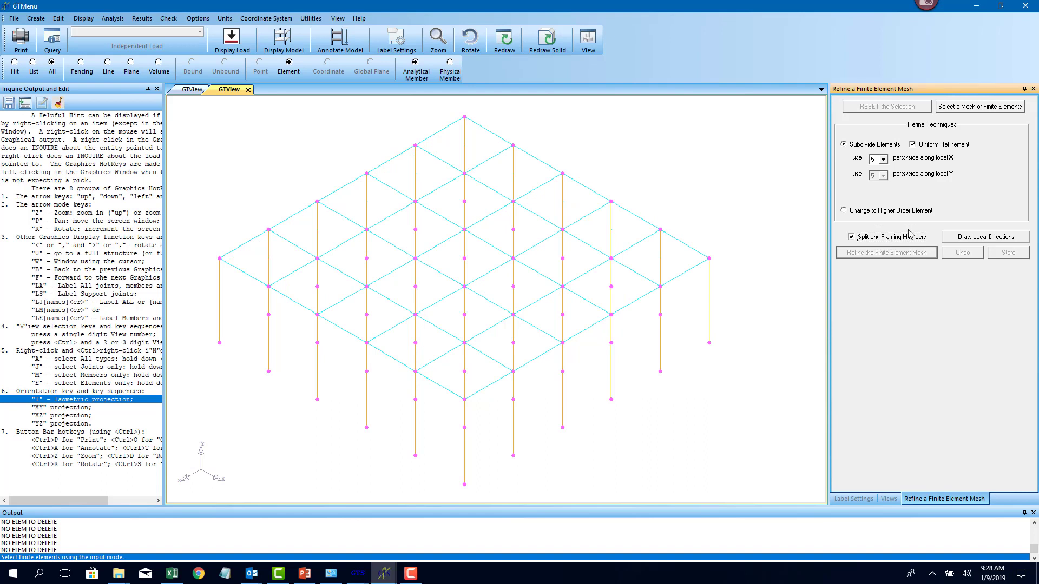
left_click(983, 107)
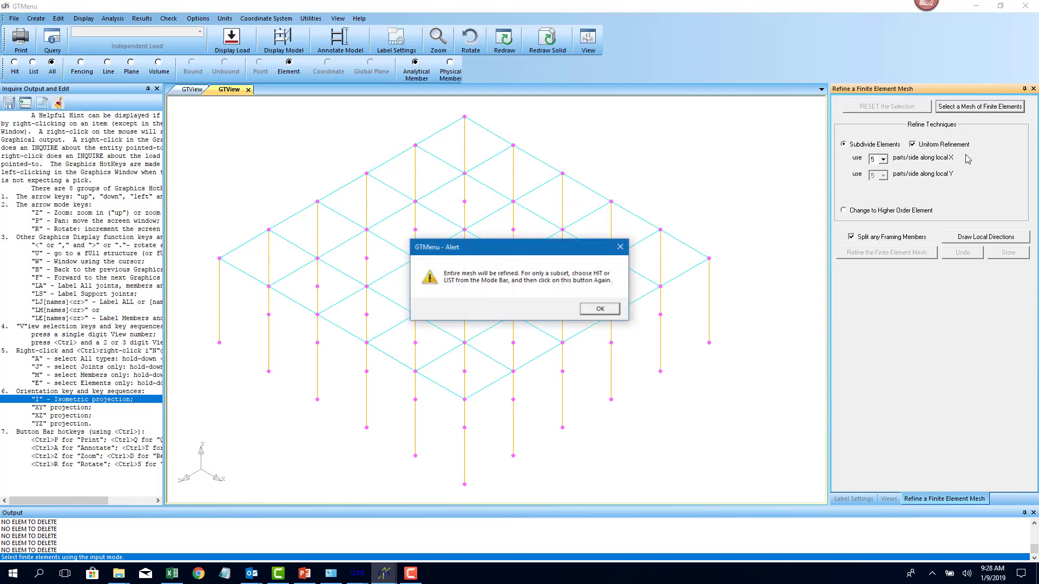
left_click(606, 309)
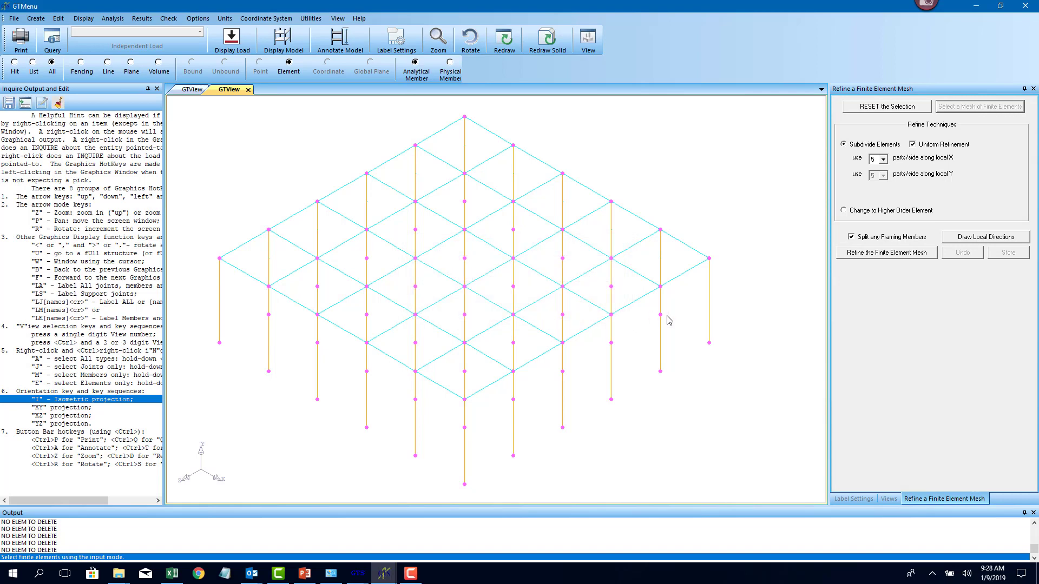
left_click(857, 255)
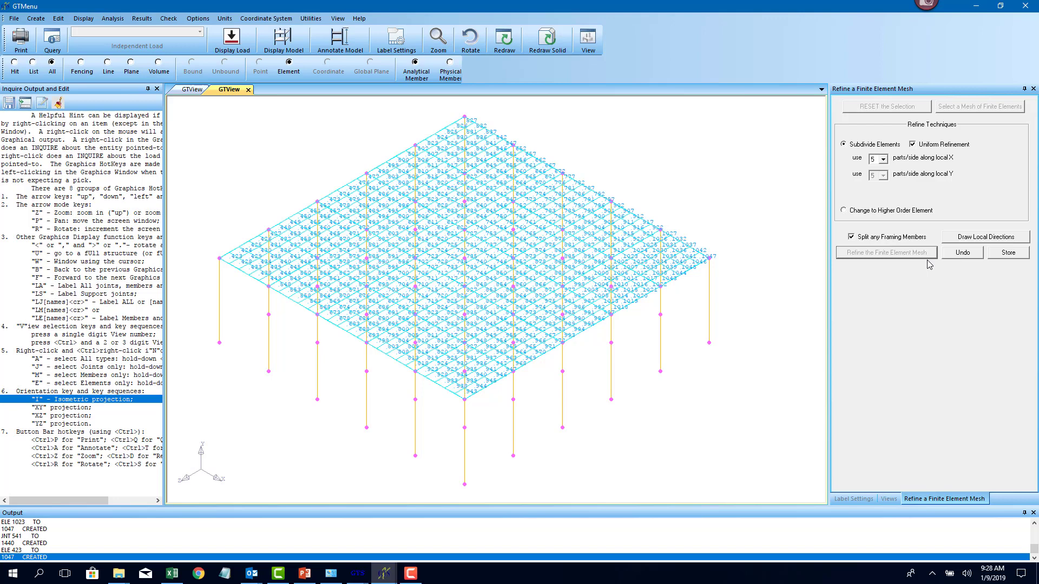
left_click(1005, 257)
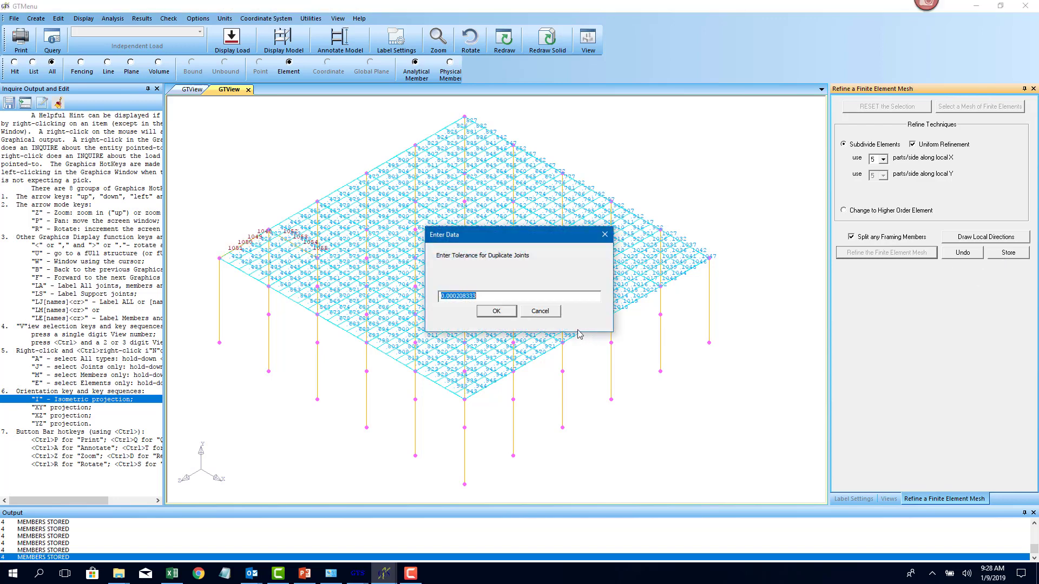
left_click(490, 314)
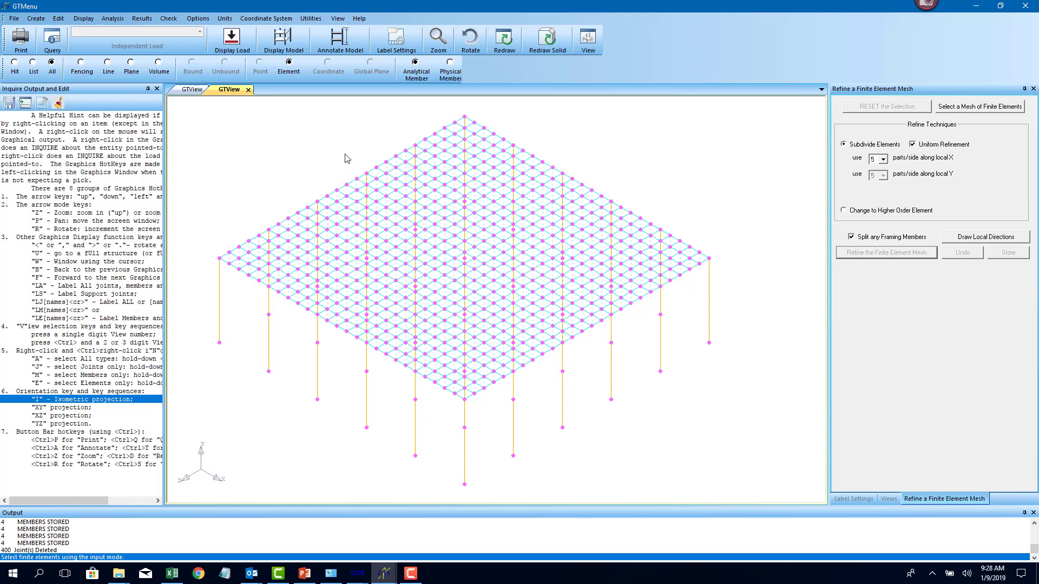
Step: In the XY view, start Copy Model and fence-select the meshed slab level and its beams
key("x")
key("y")
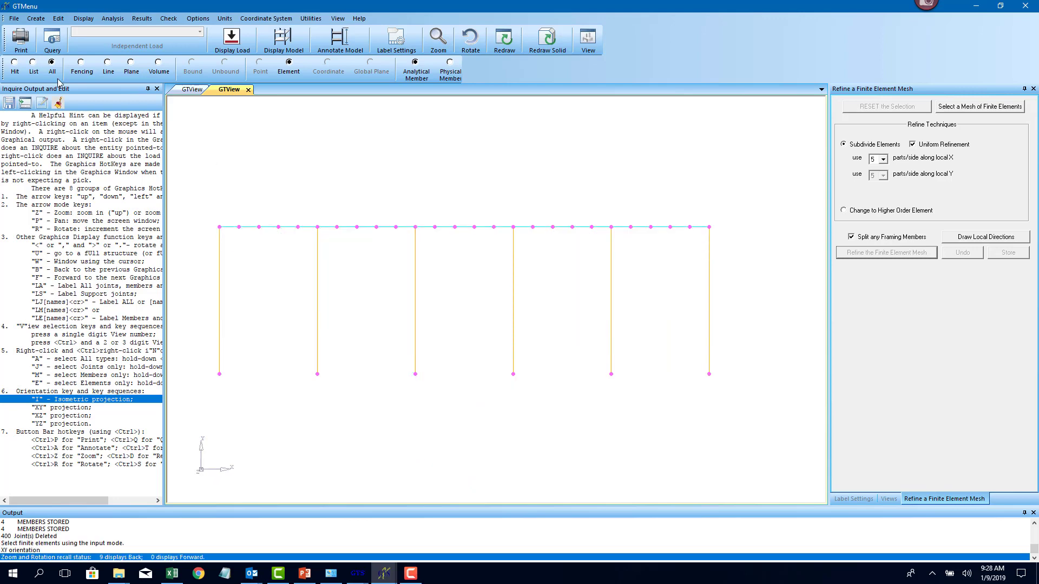
left_click(59, 19)
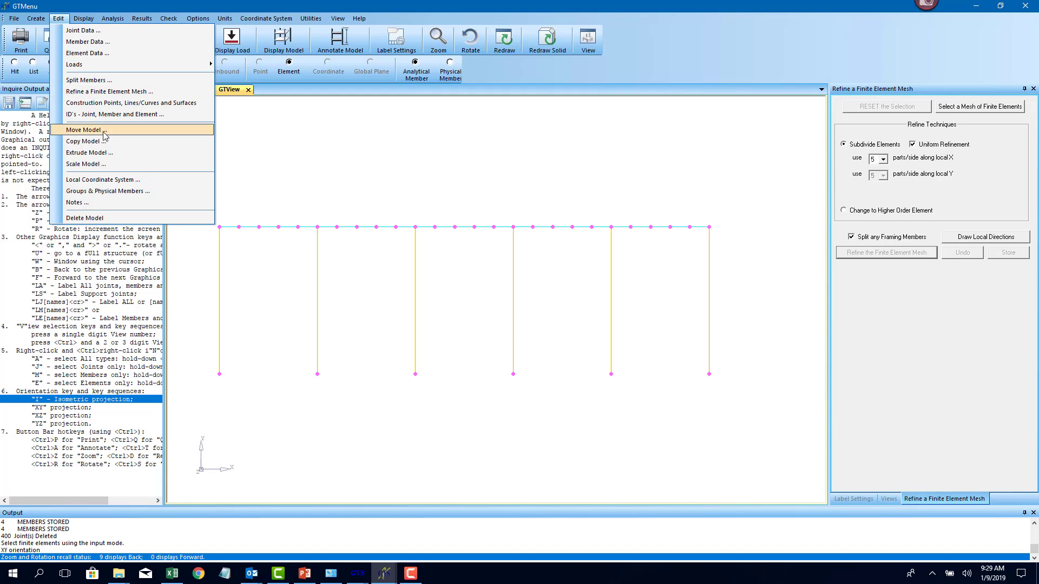
left_click(86, 142)
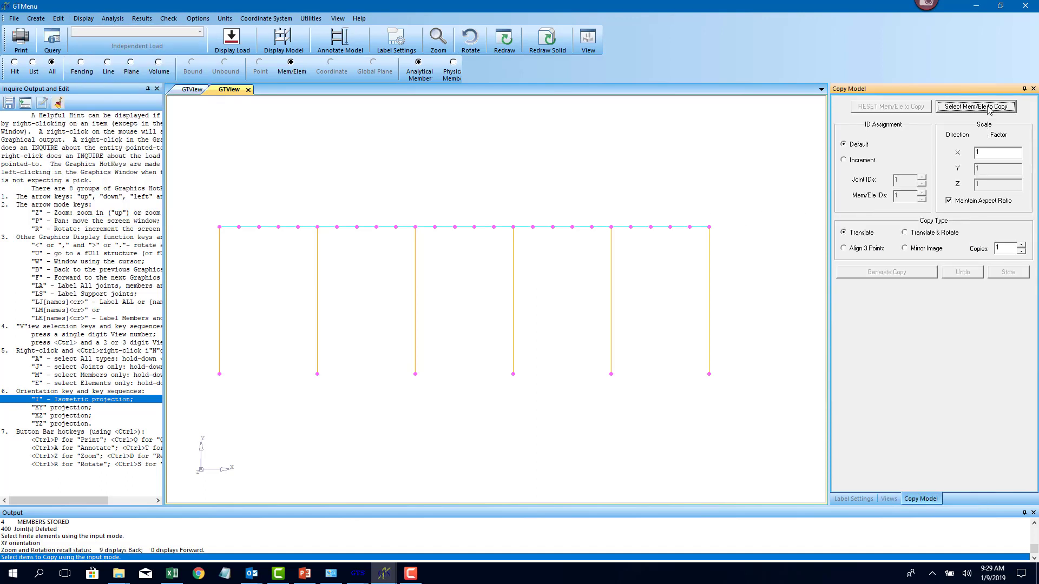
left_click(80, 75)
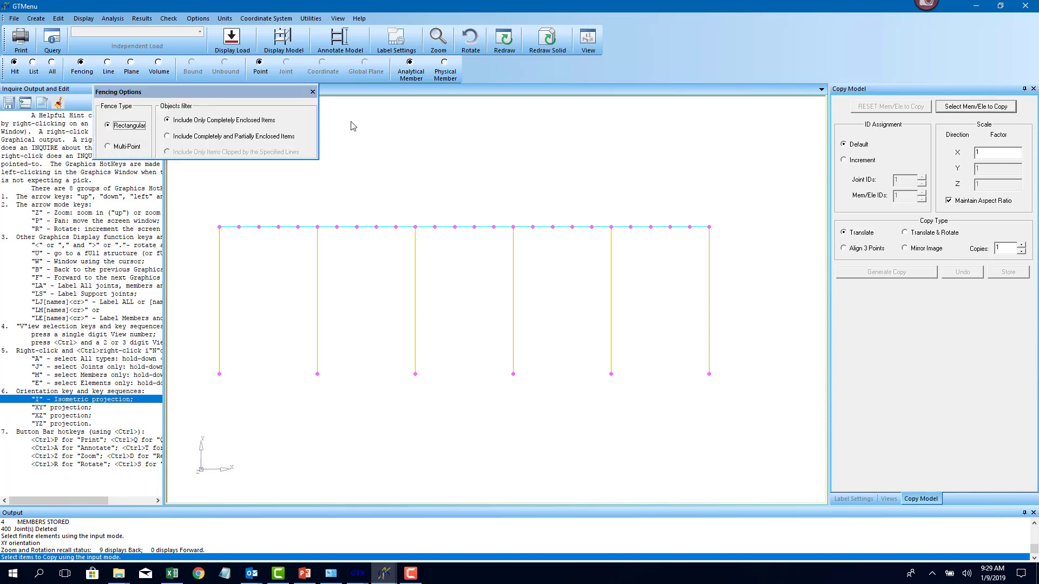
left_click(967, 109)
left_click(208, 212)
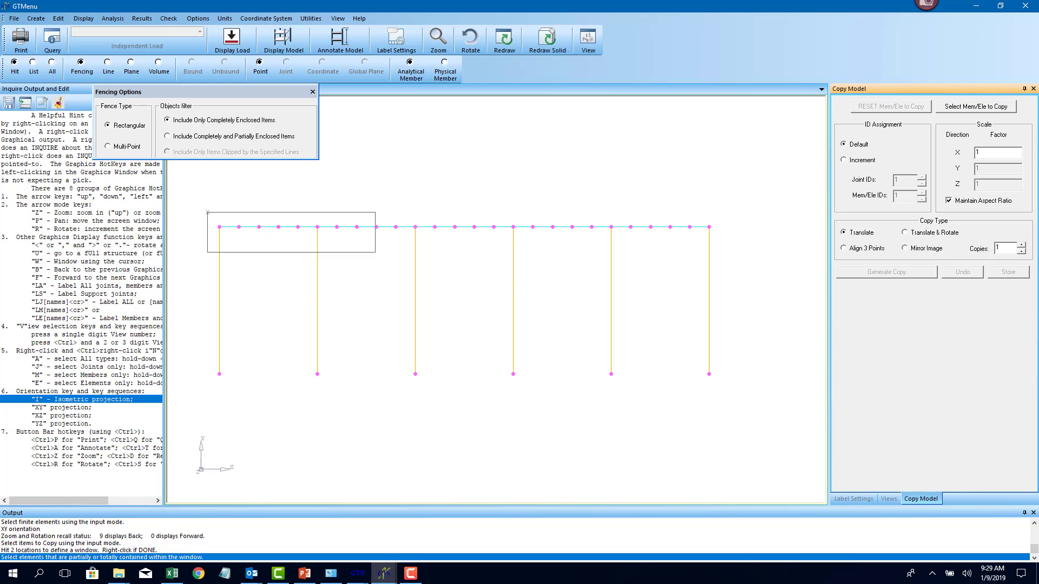
left_click(757, 247)
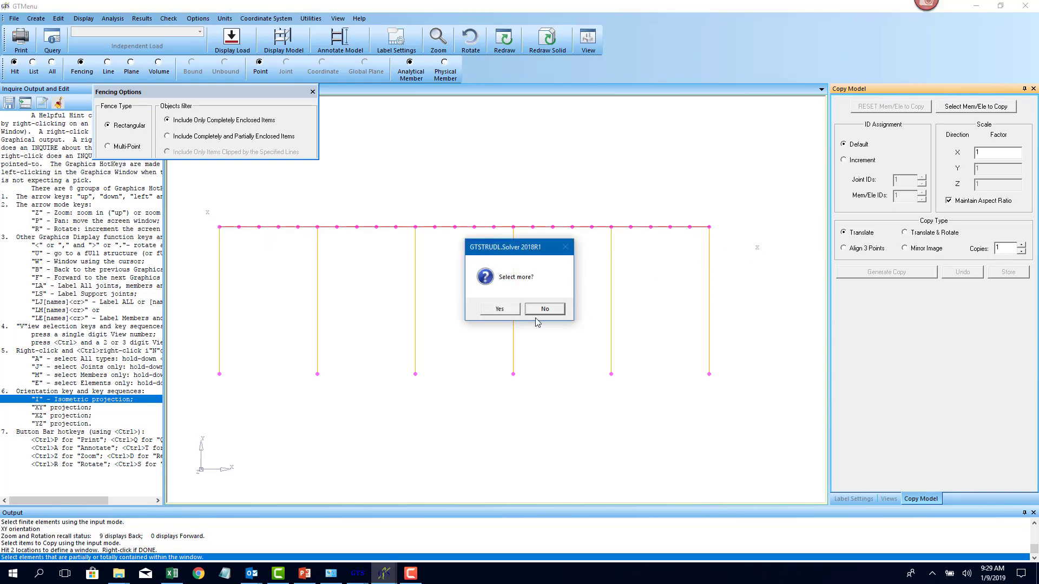
left_click(497, 310)
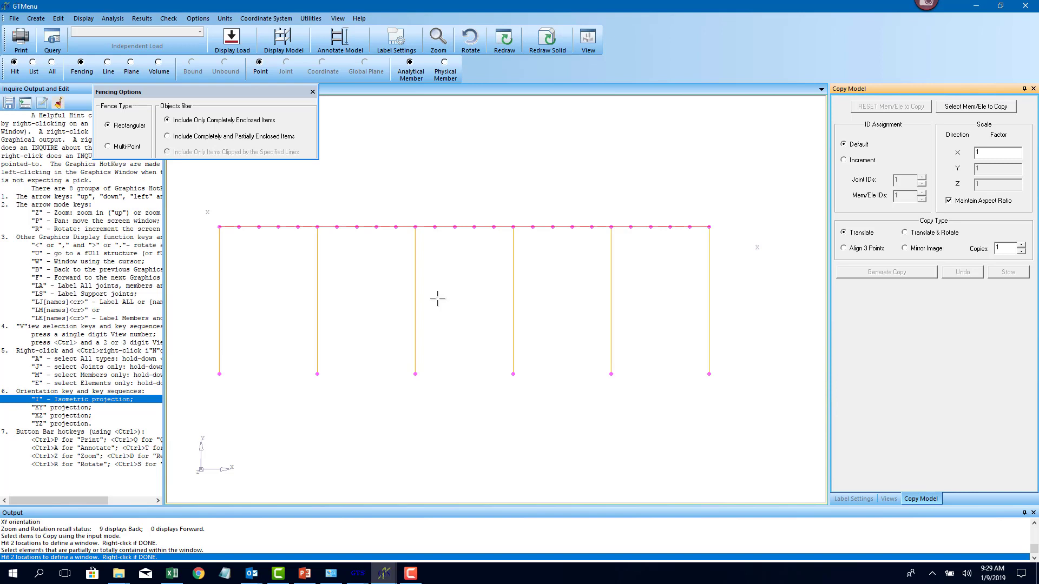
left_click(521, 165)
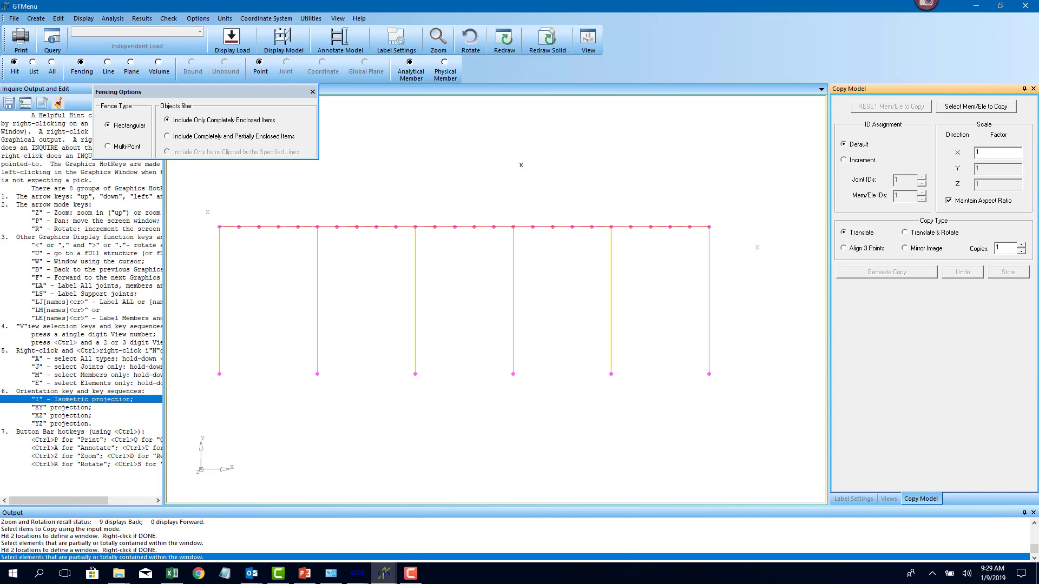
left_click(449, 175)
left_click(540, 308)
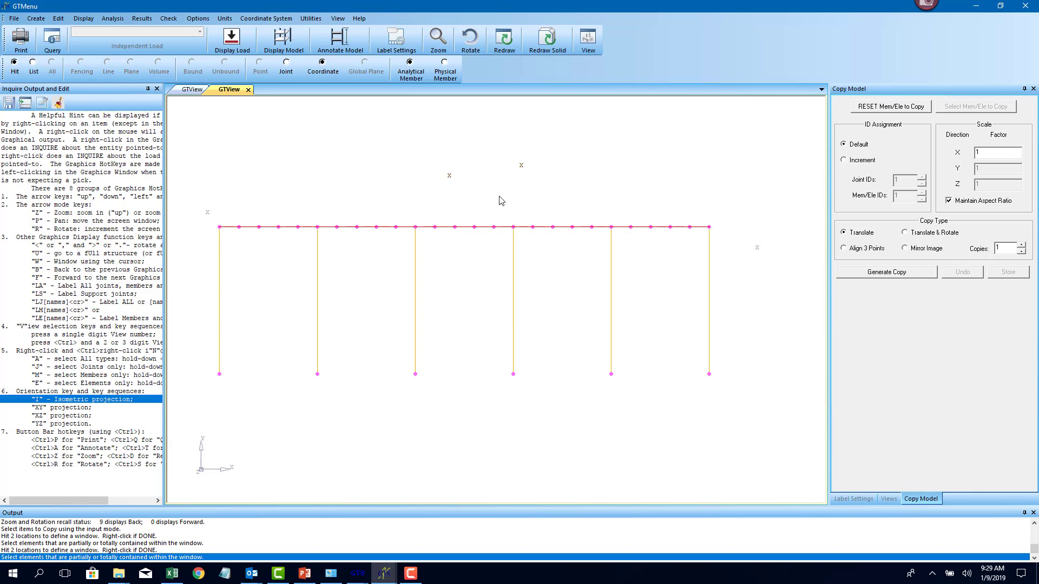
Step: Generate the copy from a column-top joint down to its base joint and store the base mat
key("i")
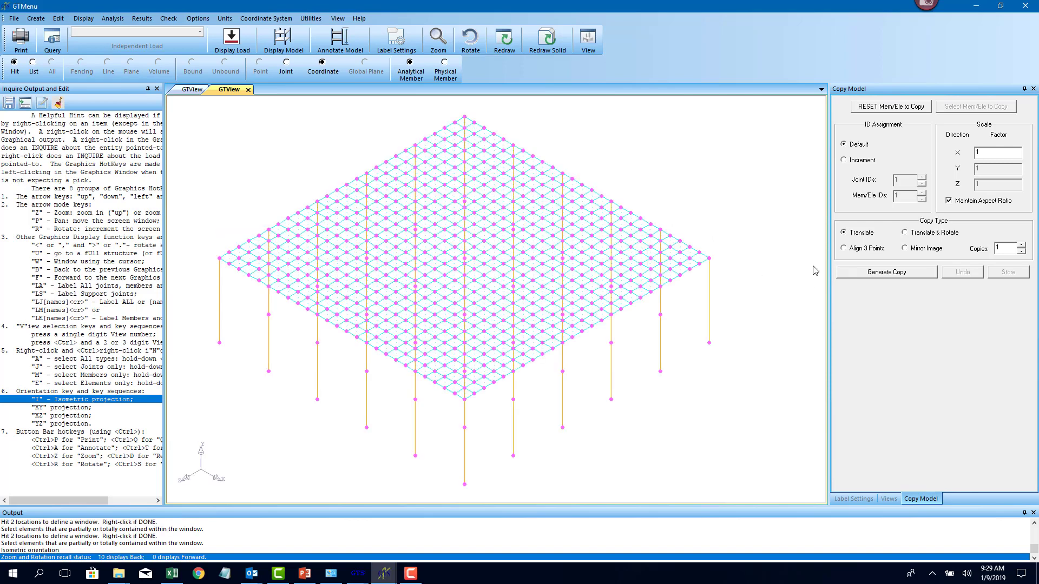
left_click(282, 76)
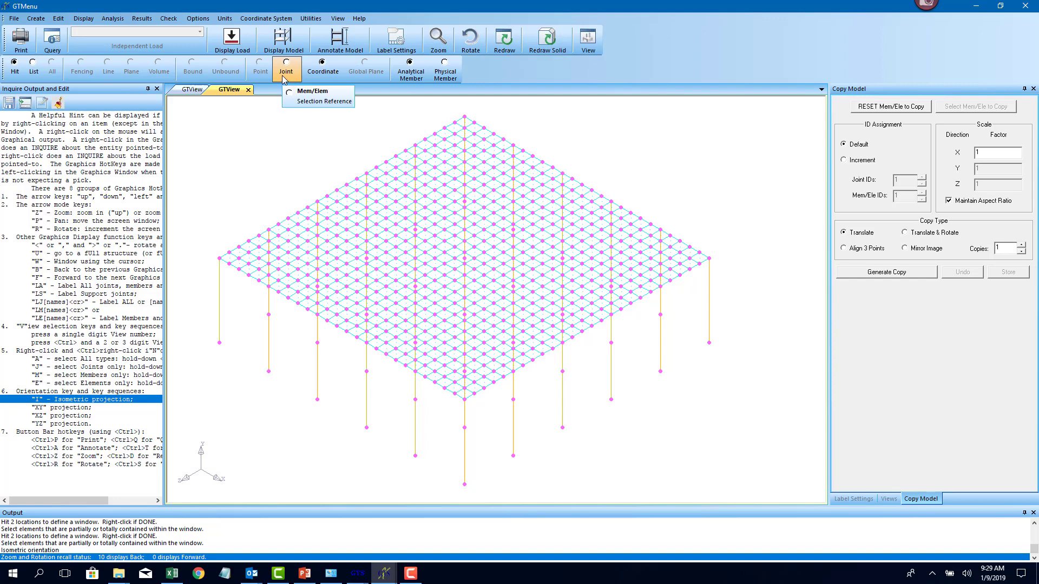
left_click(866, 279)
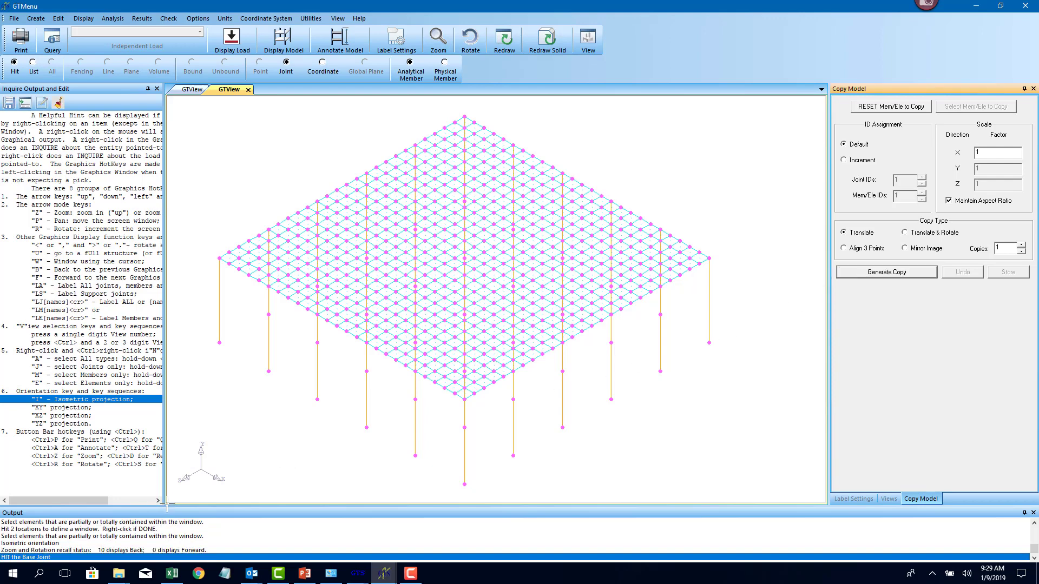
left_click(220, 260)
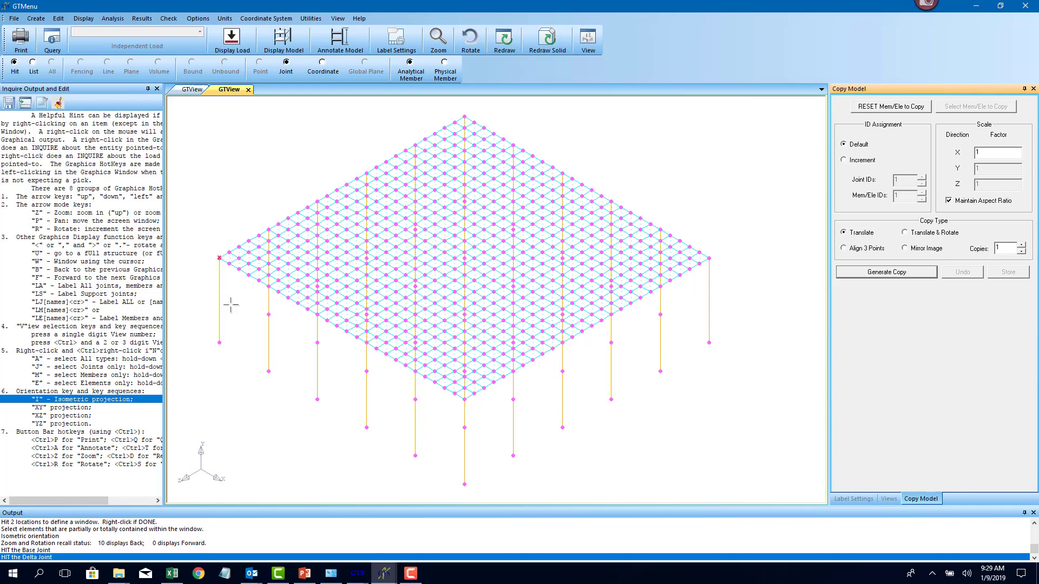
left_click(219, 342)
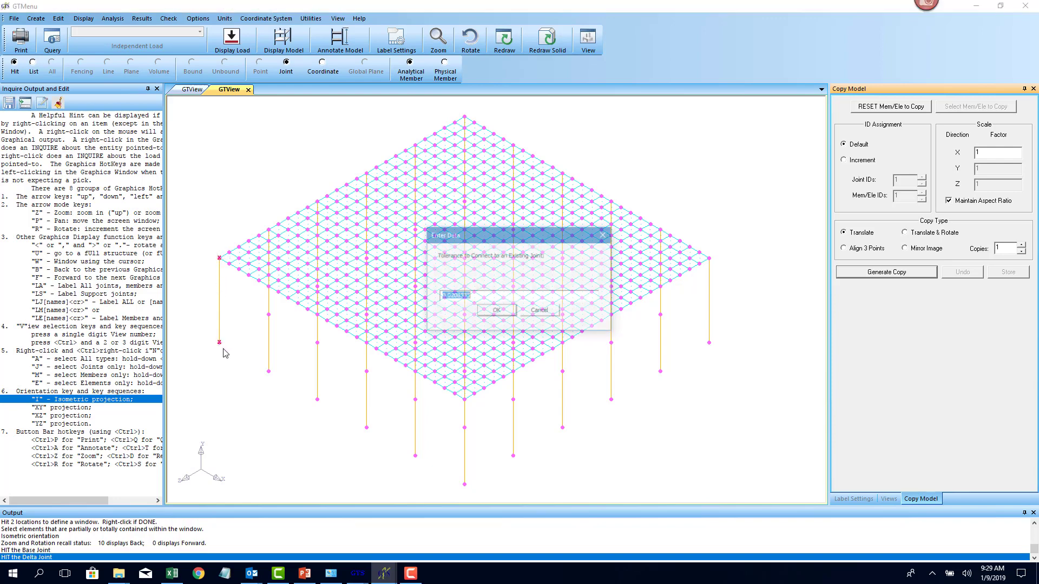
left_click(497, 311)
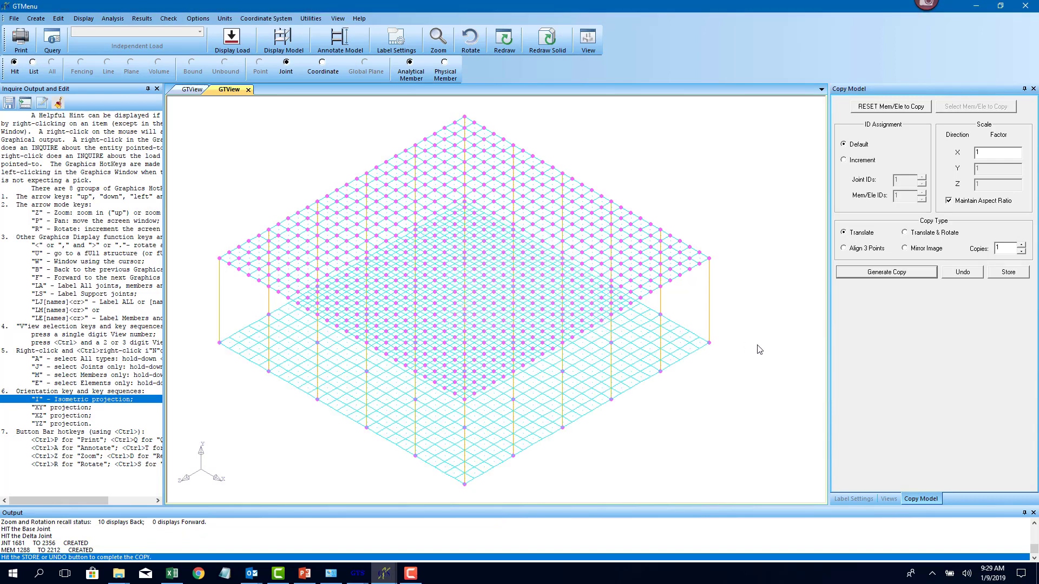
left_click(1009, 273)
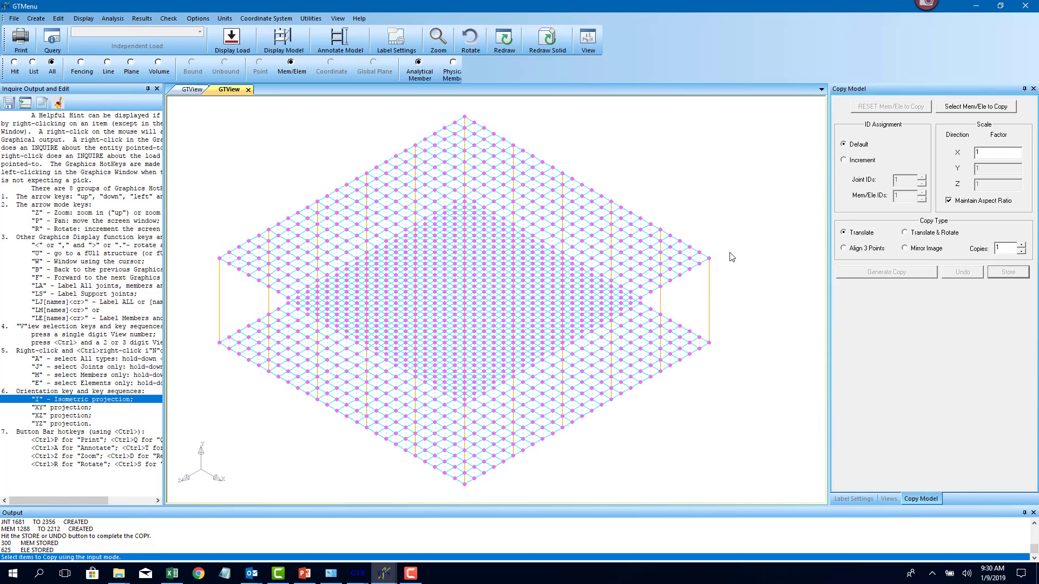
Step: Auto-generate Y-axis plane views for Y = 0 and Y = 30 ft, then display the Y = 30 ft plane
left_click(888, 499)
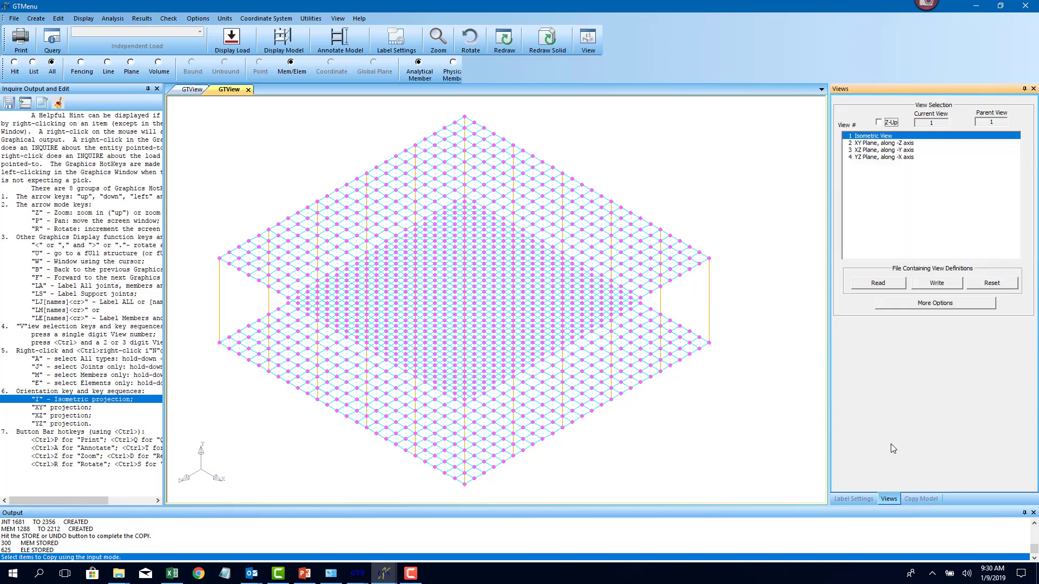
left_click(938, 304)
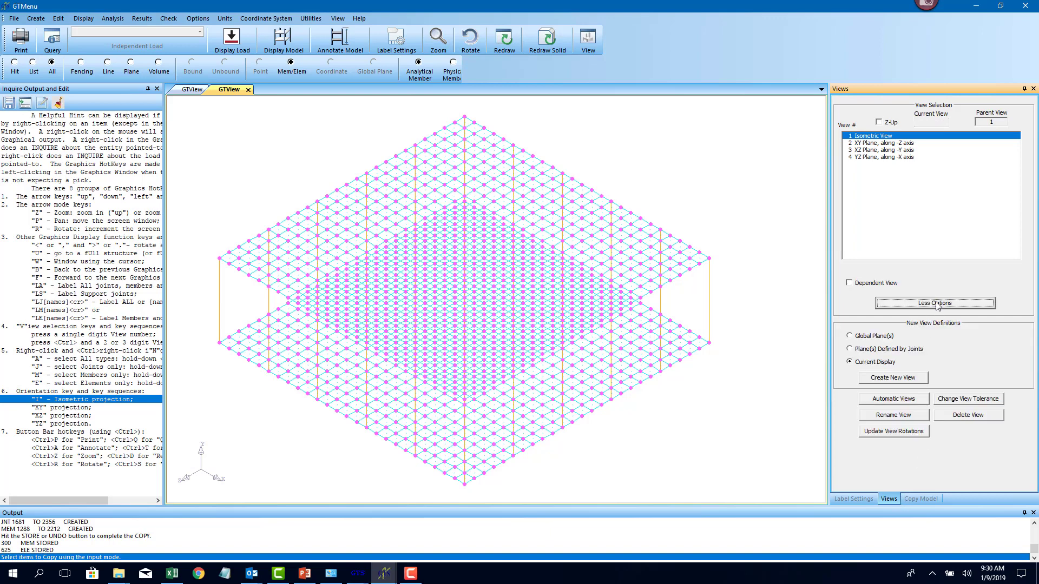
left_click(908, 398)
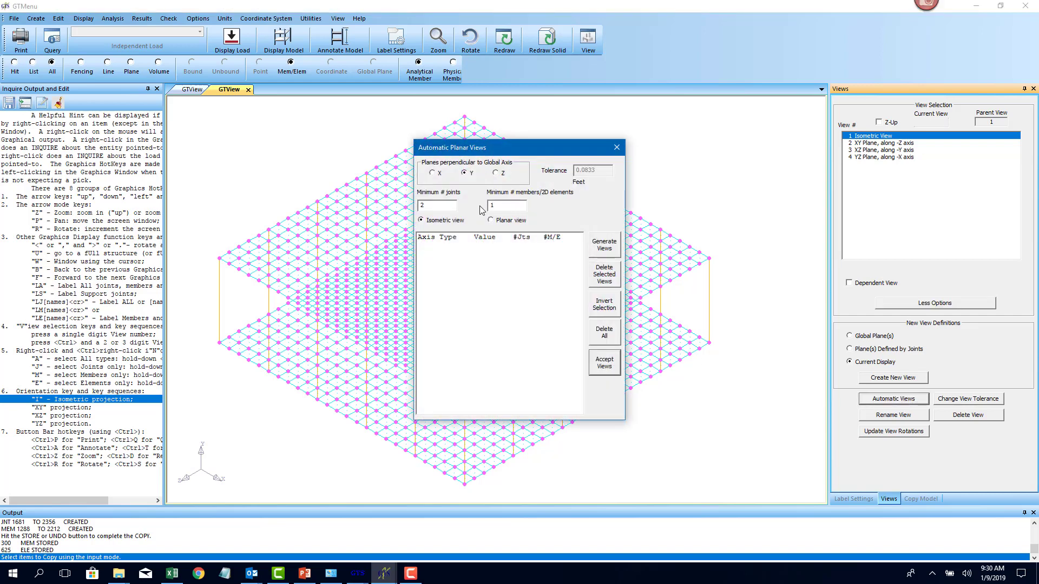
left_click(614, 244)
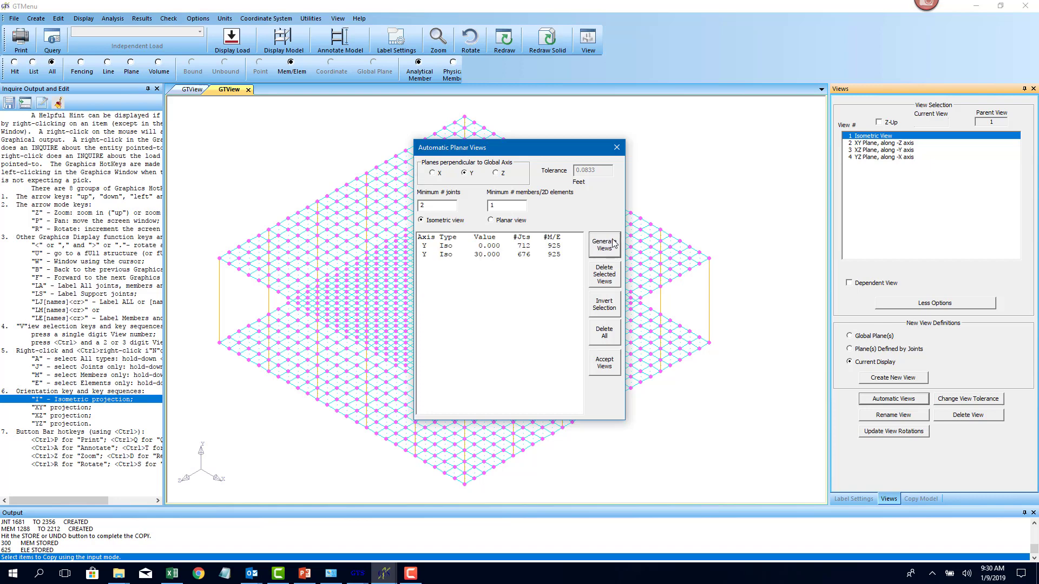
left_click(605, 366)
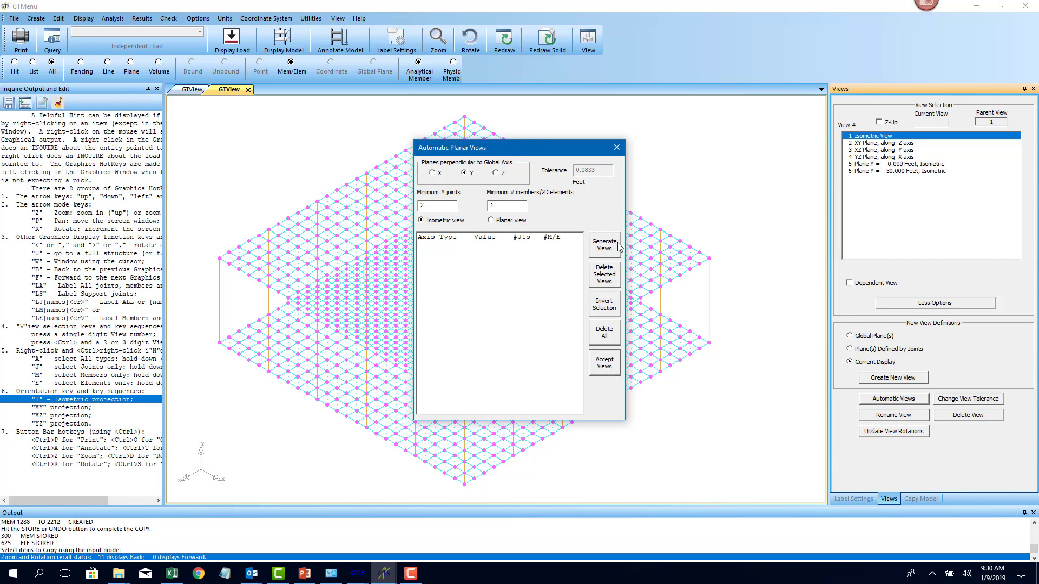
left_click(614, 149)
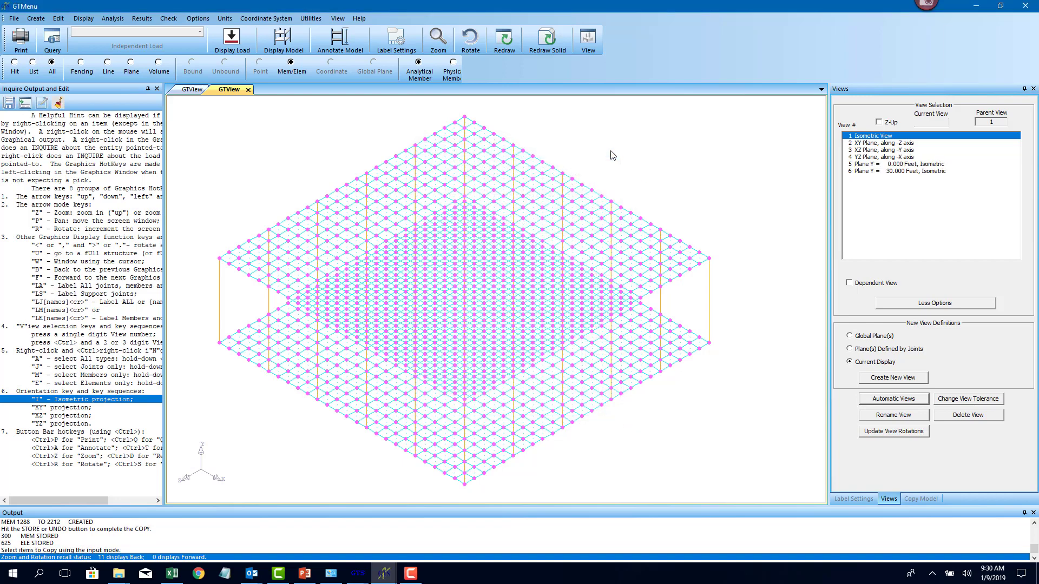
left_click(912, 164)
left_click(903, 173)
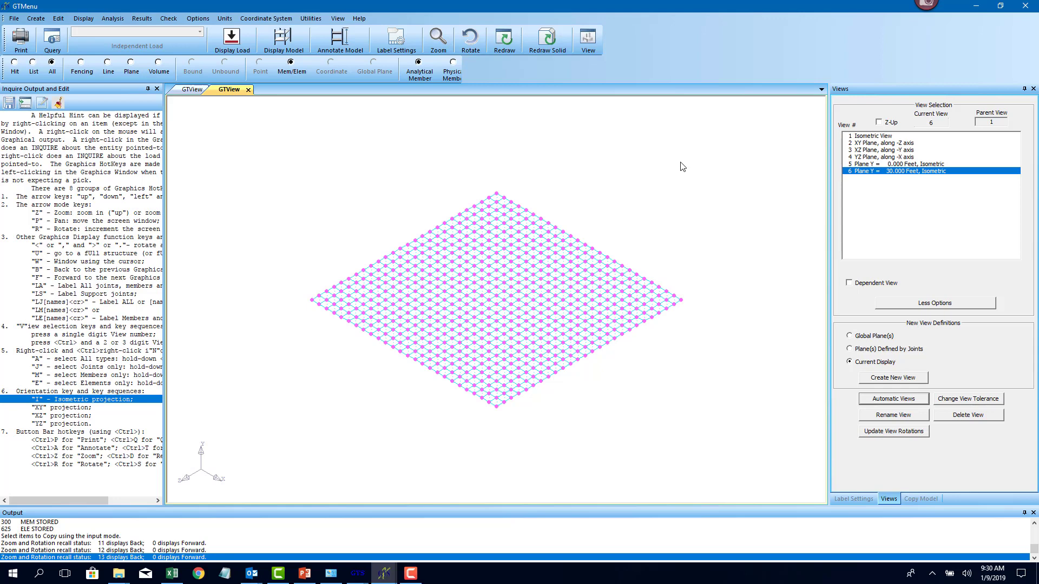
Step: Show the Y = 30 ft slab in XZ plan orientation with solid-filled mesh elements
key("x")
key("z")
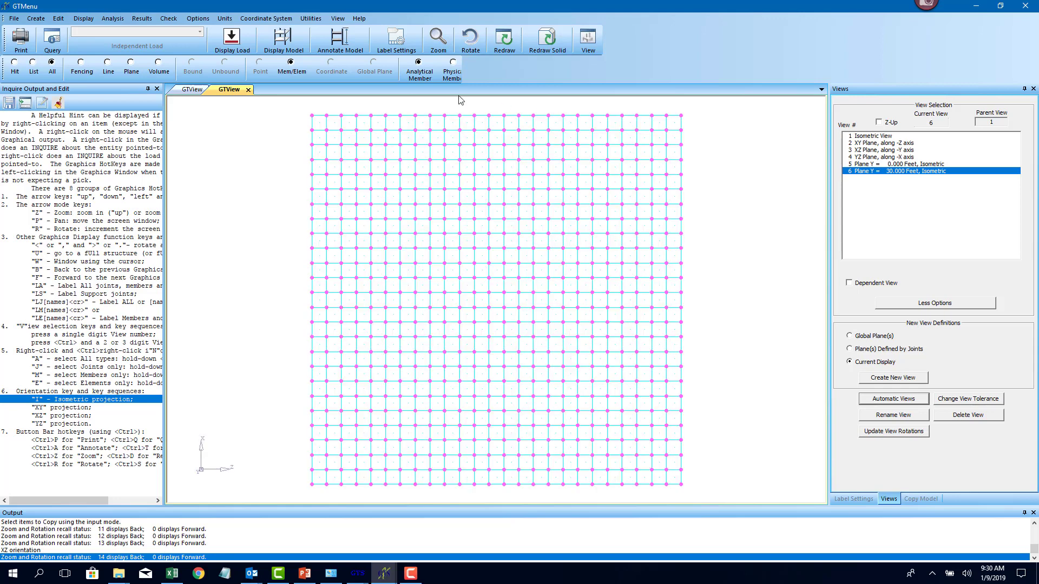
left_click(544, 47)
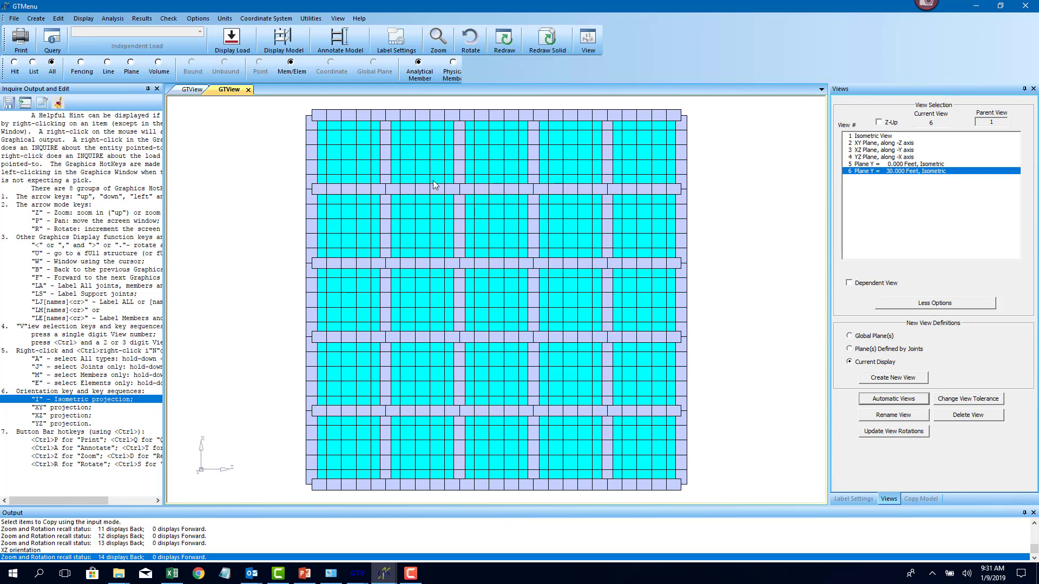
Step: Start deleting elements and hit-pick the slab elements of the upper-left opening
left_click(59, 20)
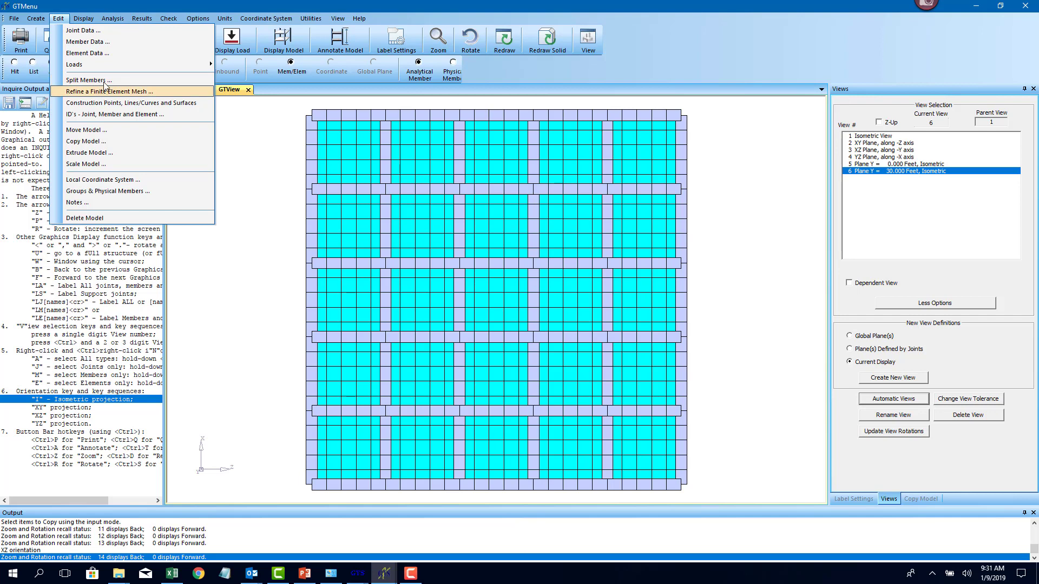
left_click(118, 53)
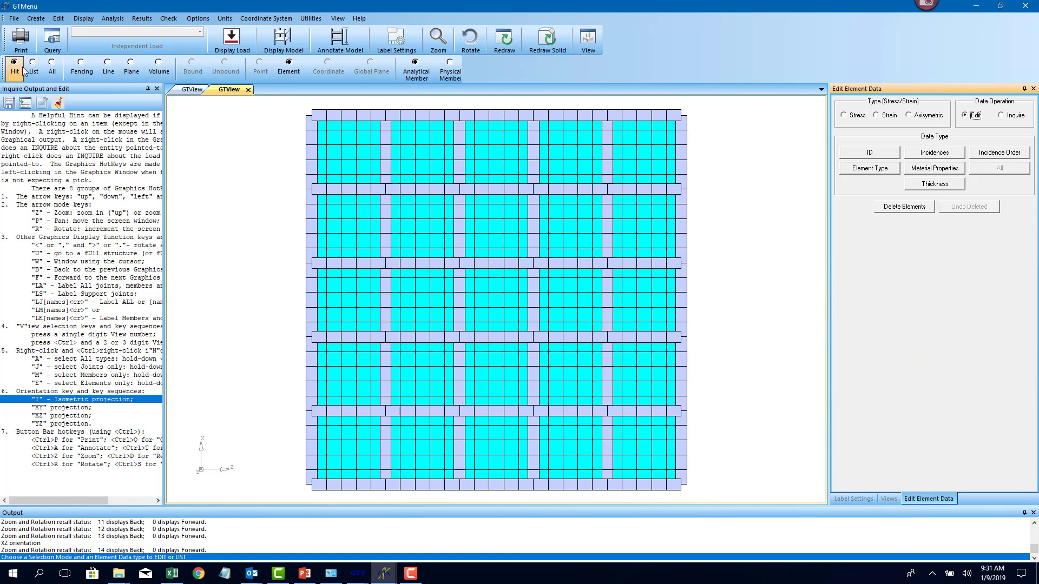
left_click(891, 207)
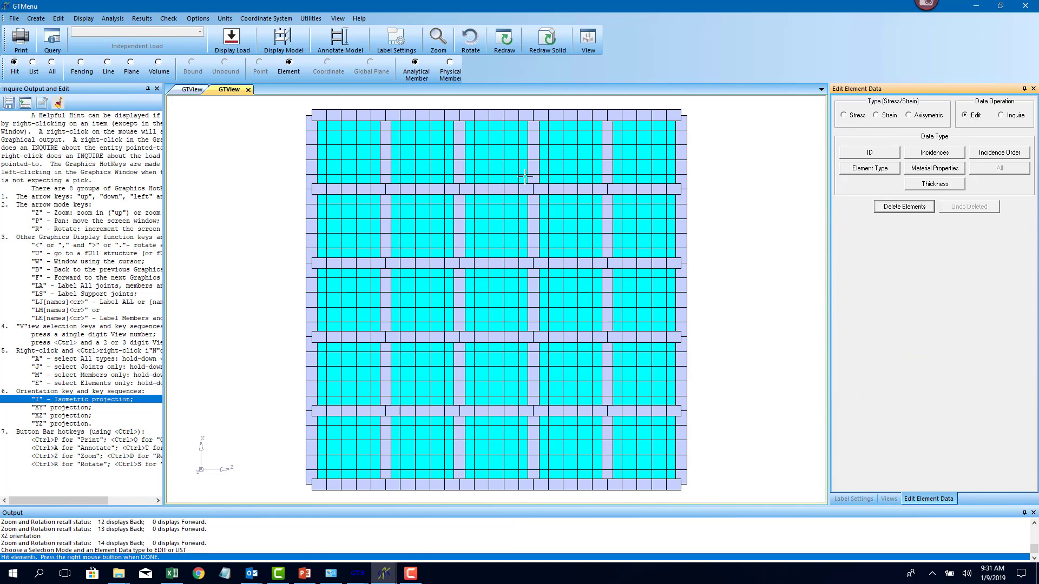
left_click(422, 211)
left_click(437, 211)
left_click(408, 225)
left_click(422, 225)
left_click(437, 225)
left_click(407, 239)
left_click(422, 240)
left_click(437, 240)
Step: Pick the lower-left opening's elements and delete all 15 marked slab elements
left_click(407, 358)
left_click(422, 358)
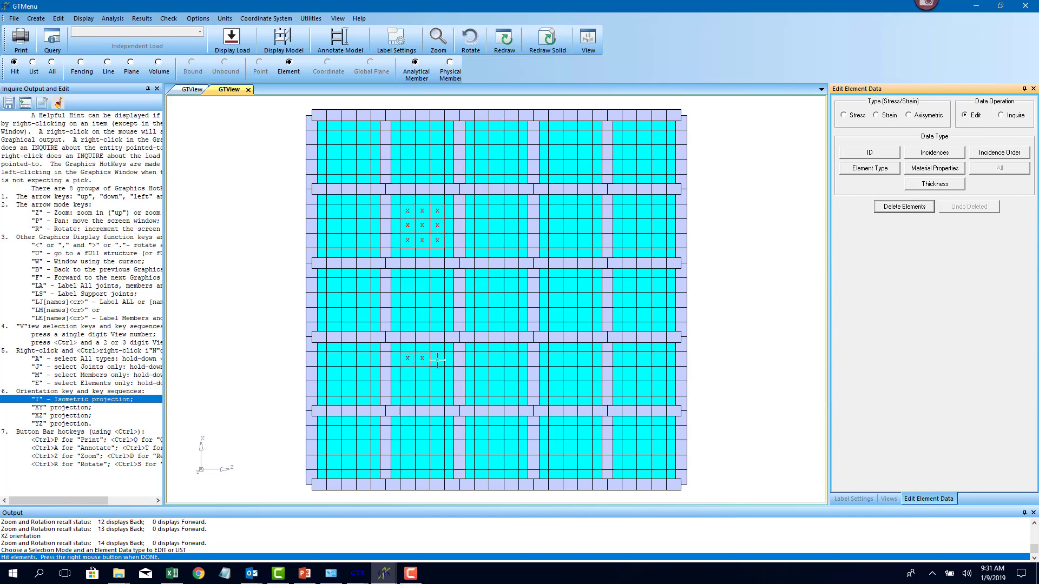
left_click(438, 358)
left_click(409, 373)
left_click(422, 373)
left_click(437, 374)
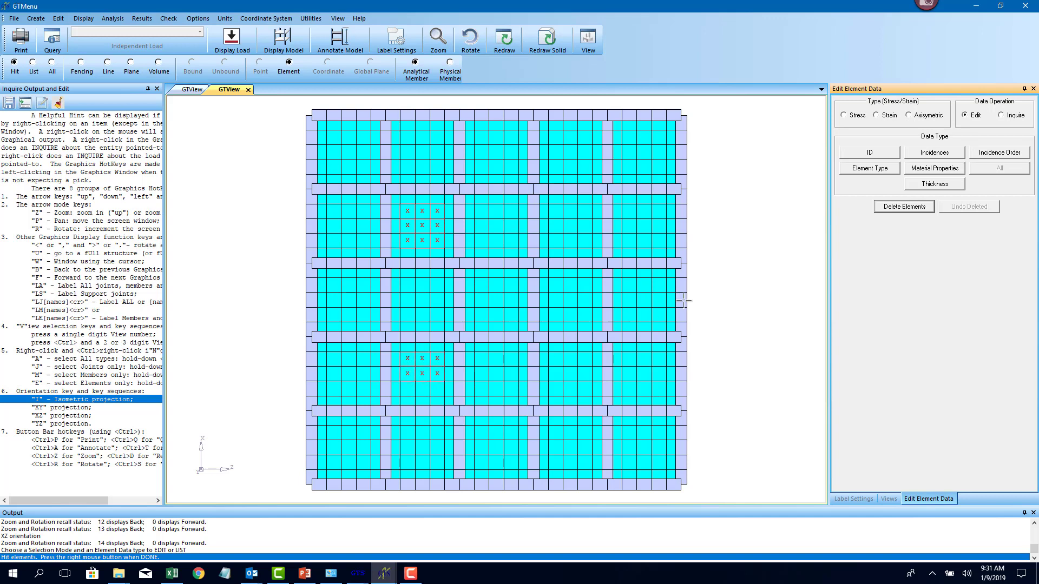
right_click(749, 286)
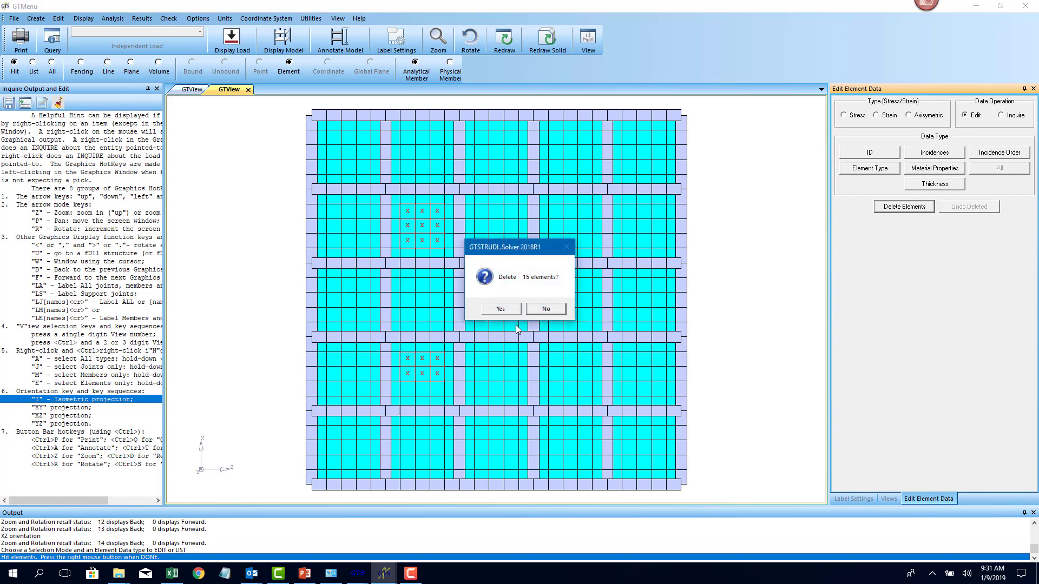
left_click(504, 309)
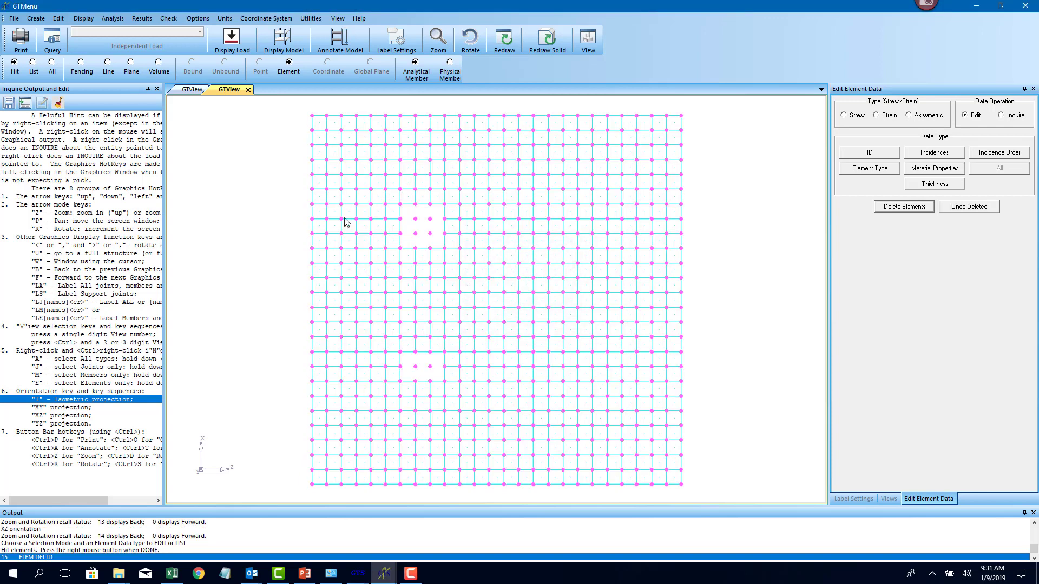
Step: Window-delete the 9 slab elements forming the upper-right opening
left_click(81, 64)
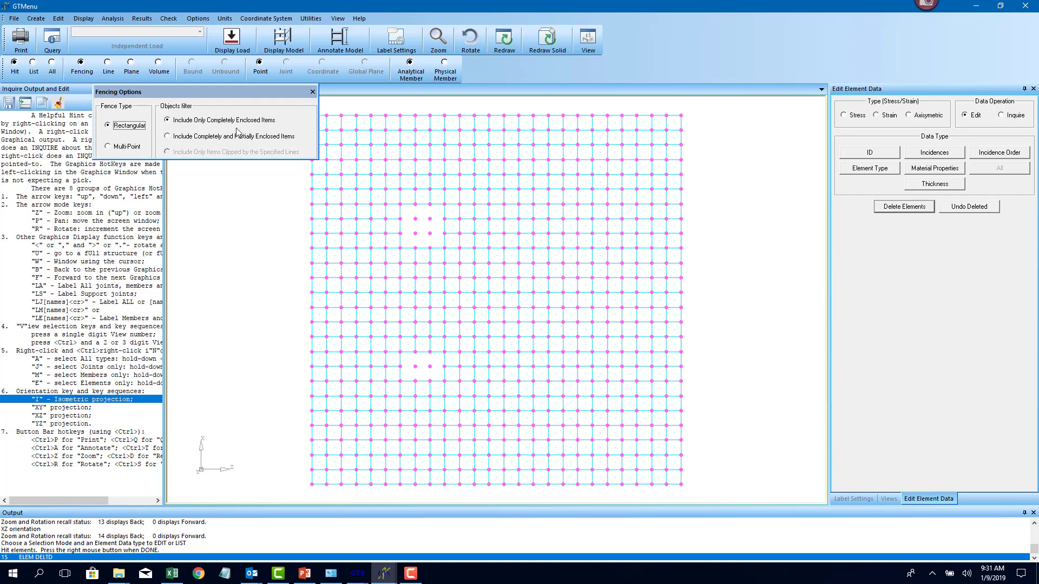
left_click(546, 48)
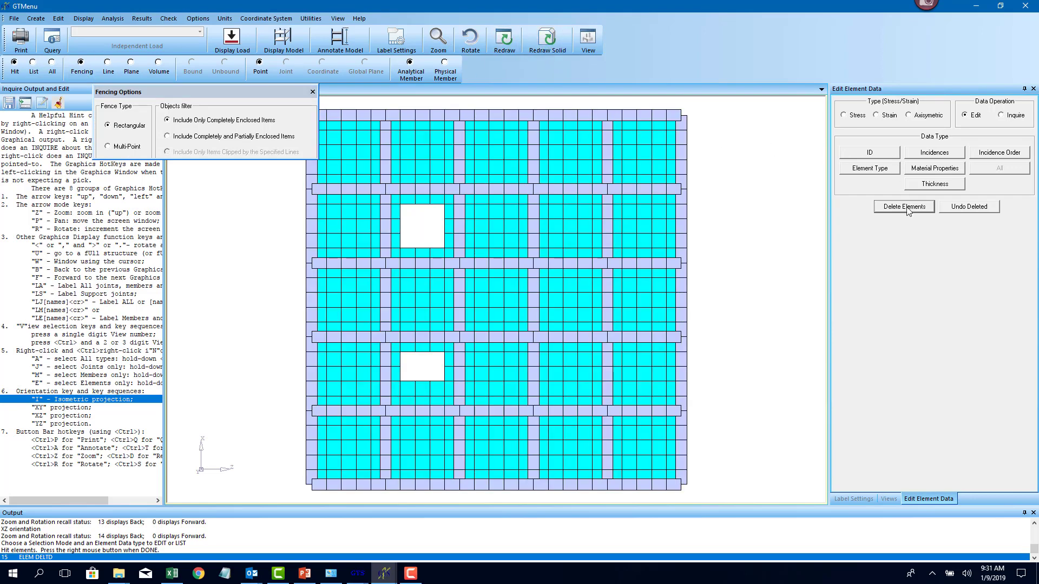
left_click(906, 207)
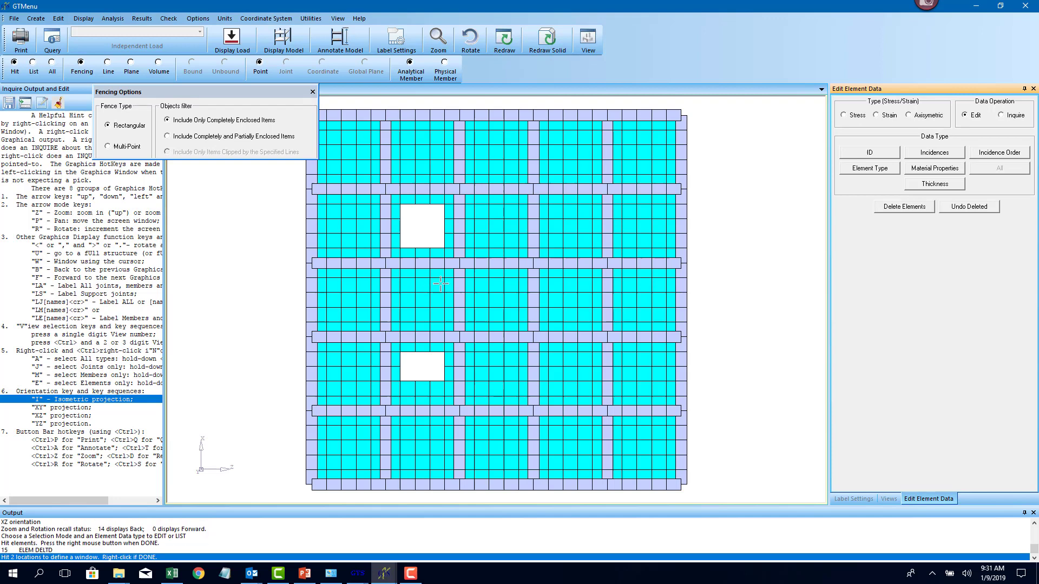
left_click(543, 202)
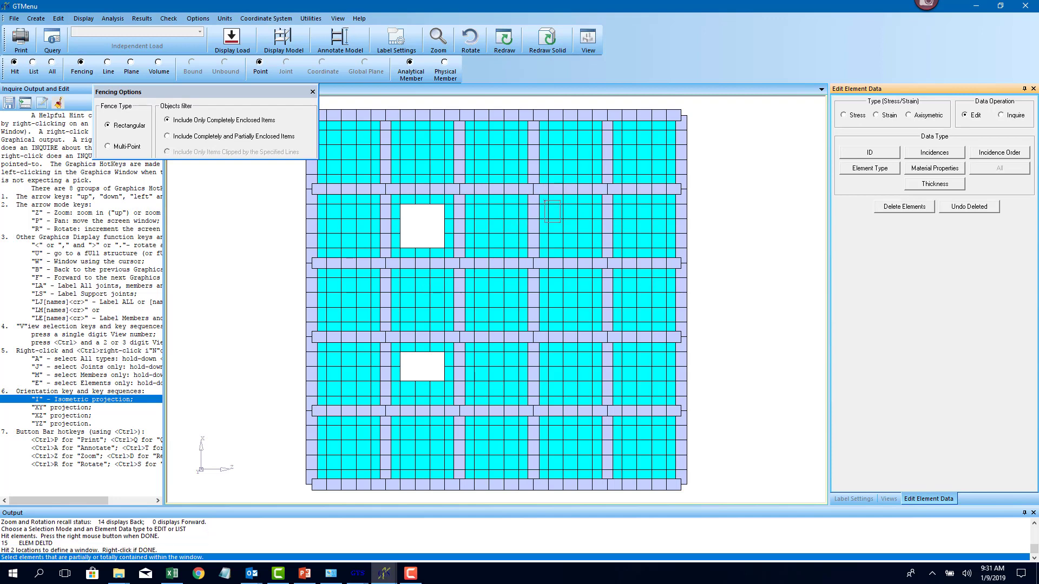
left_click(596, 252)
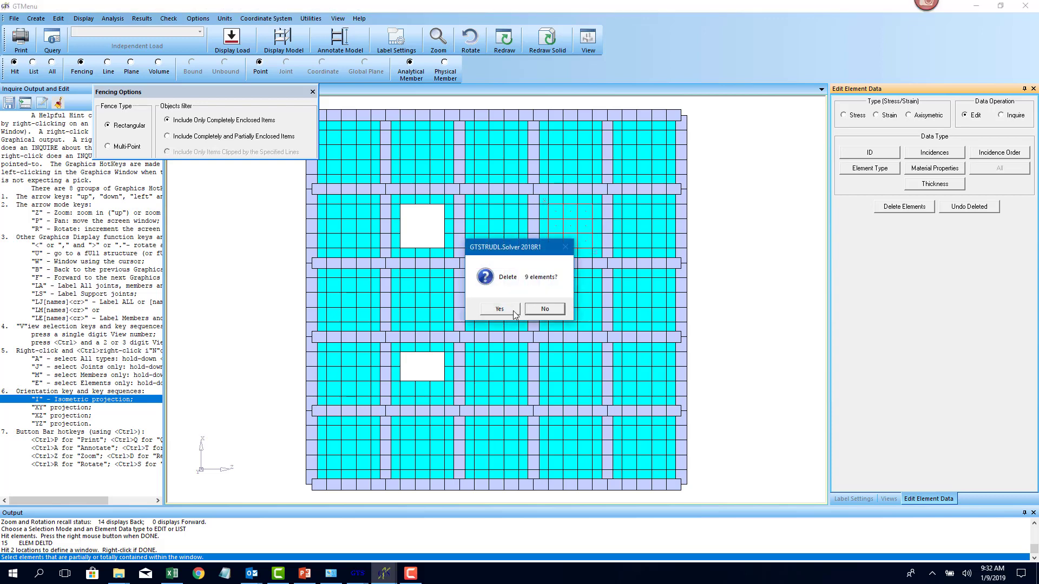
left_click(507, 311)
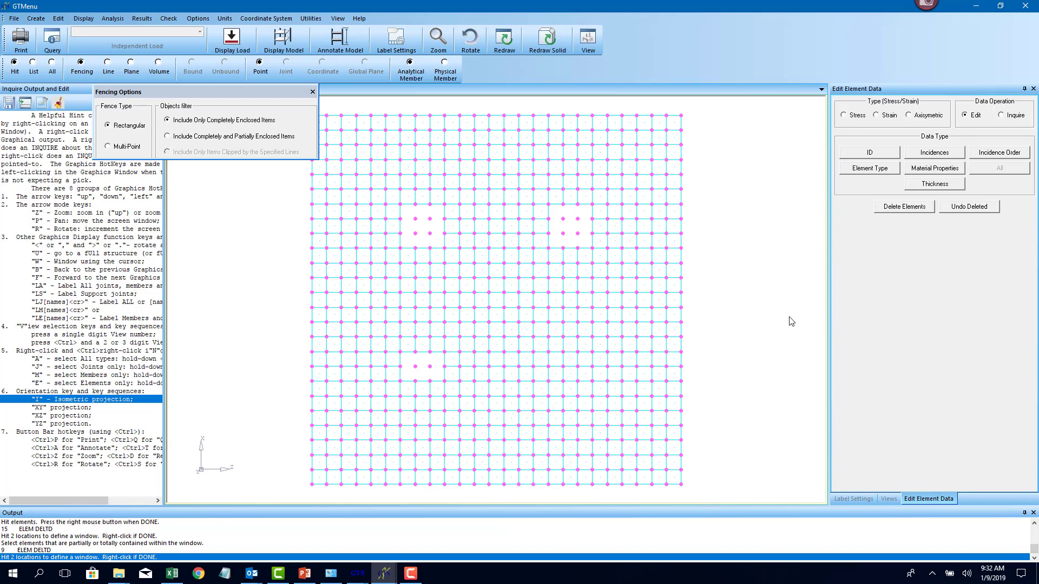
Step: Window-delete the 6 slab elements forming the lower-right opening
left_click(534, 49)
left_click(914, 209)
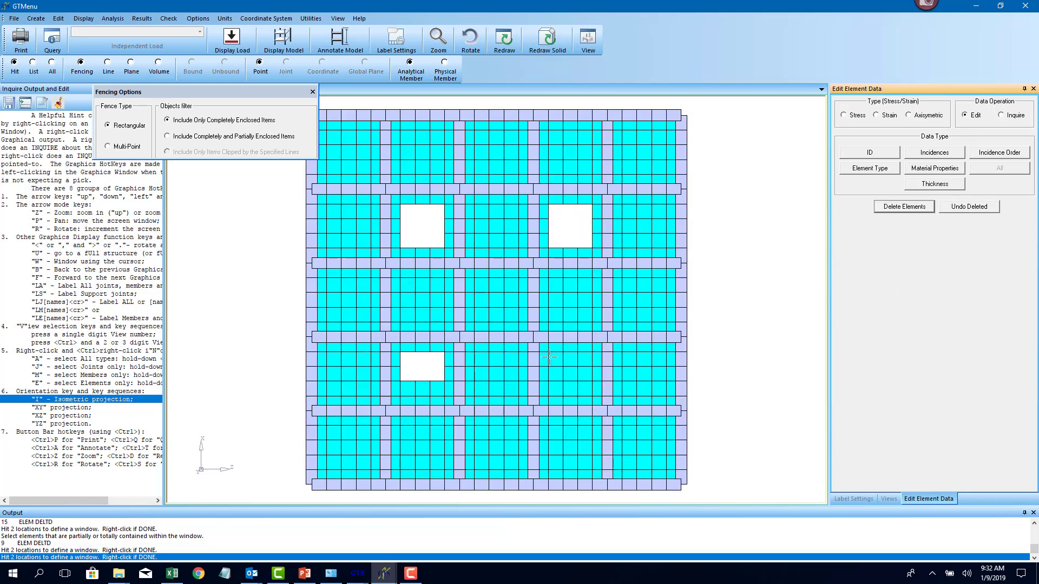
left_click(545, 349)
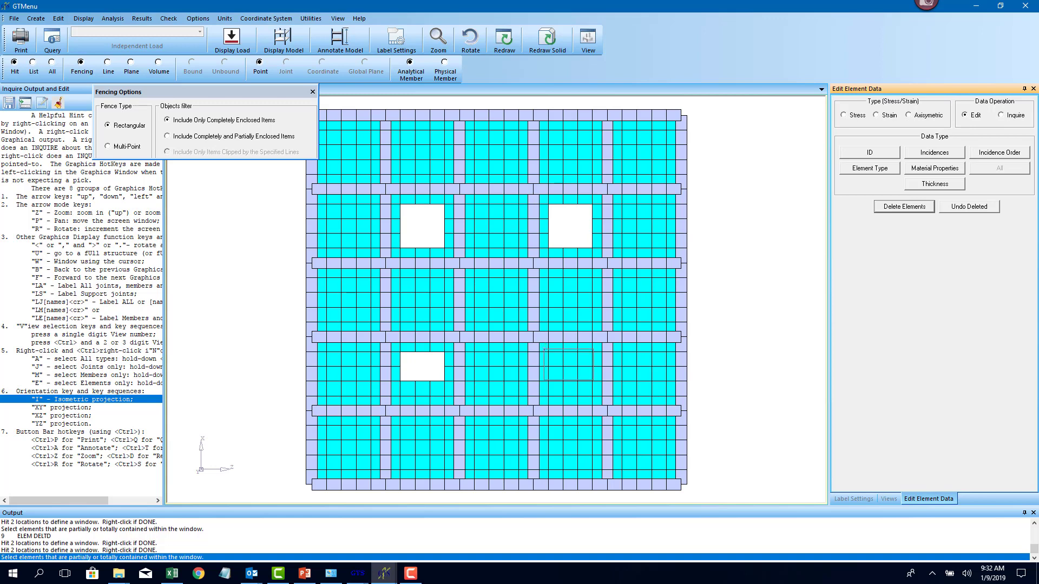
left_click(595, 383)
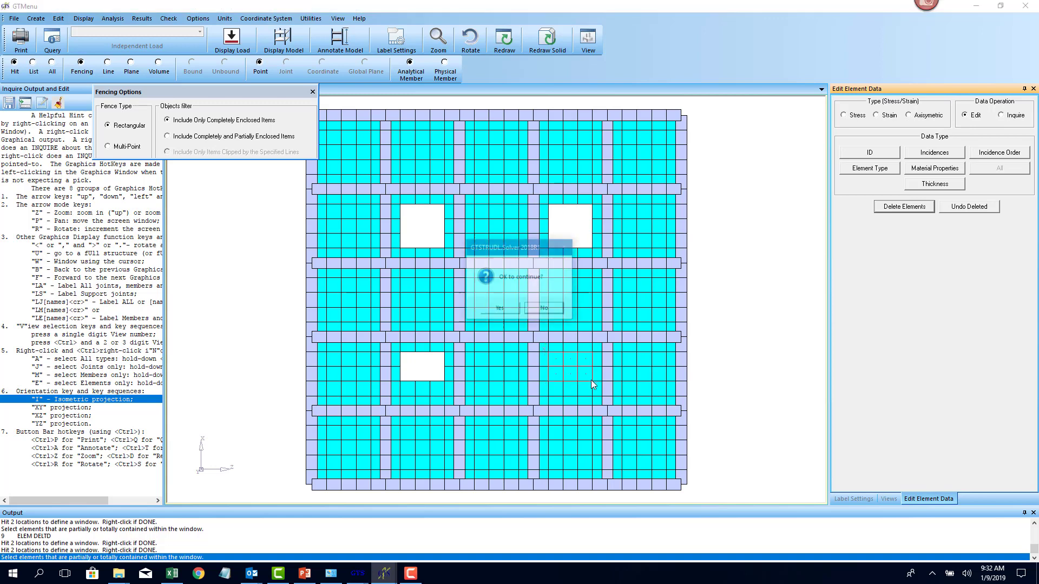
left_click(497, 310)
left_click(502, 313)
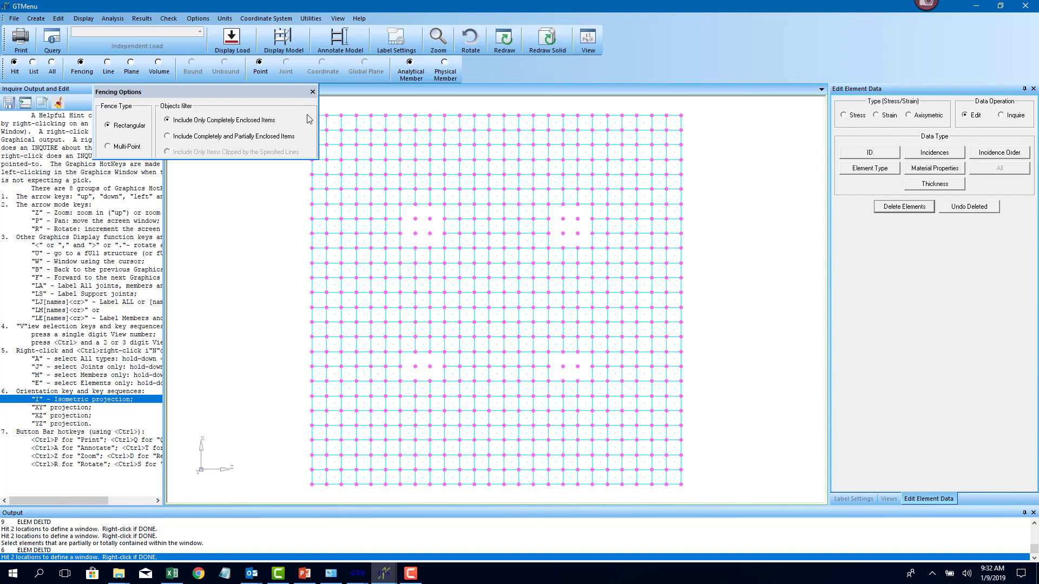
Step: Delete all 12 floating joints left in the slab openings via Duplicates & Floating Joints check
left_click(313, 92)
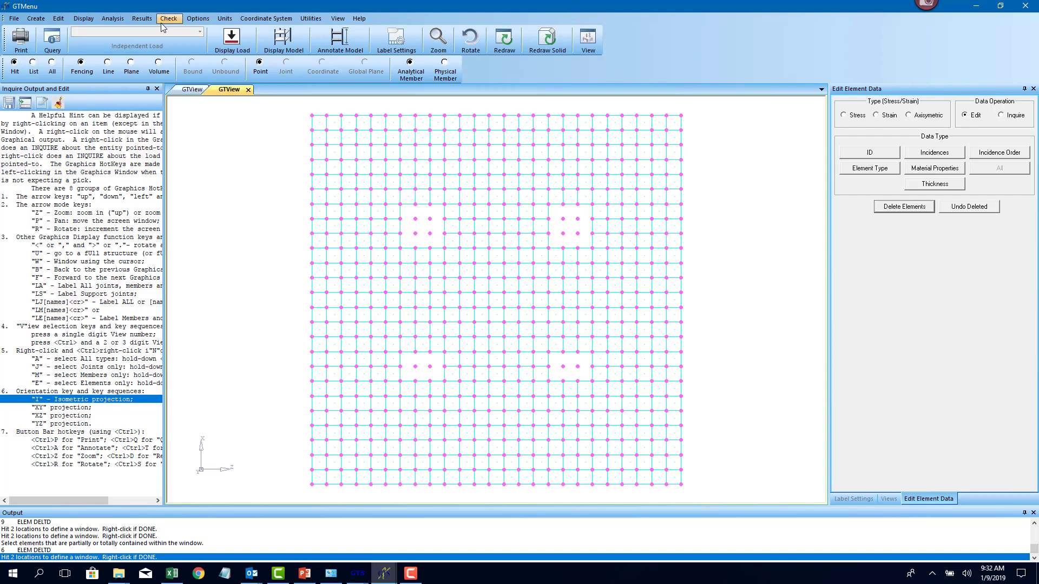
left_click(148, 19)
mouse_move(164, 21)
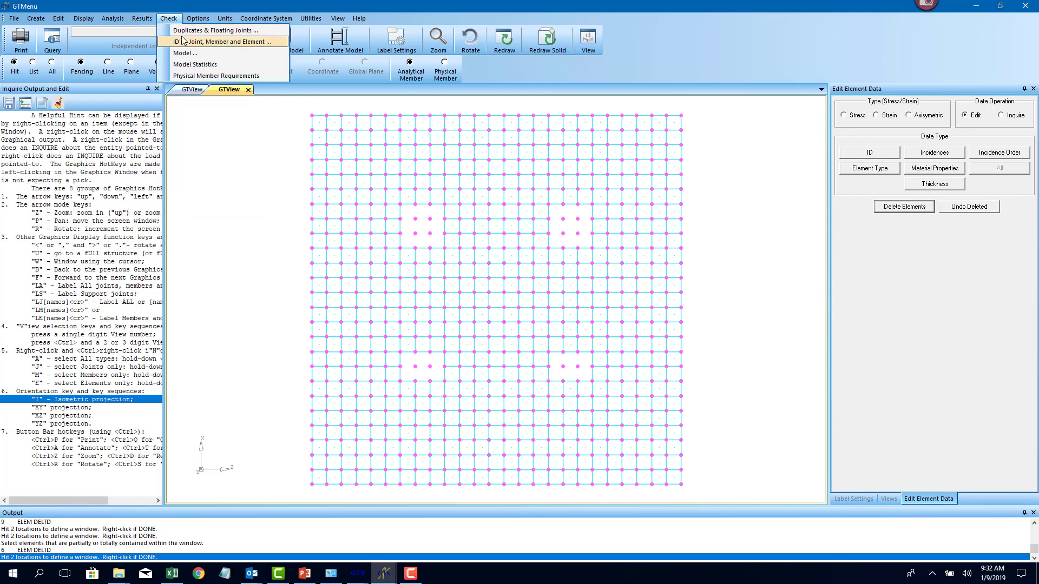
left_click(184, 31)
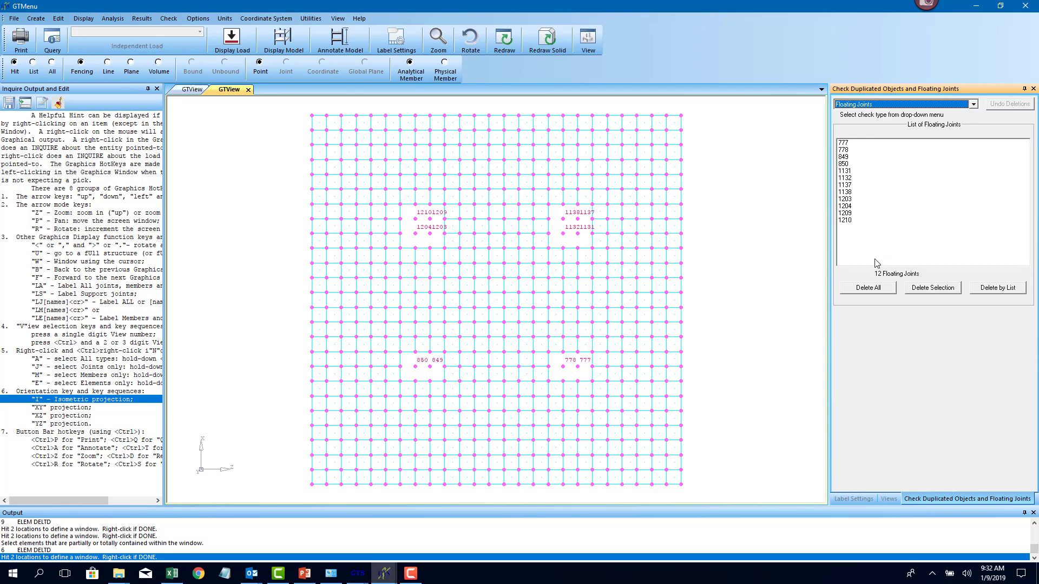
left_click(872, 287)
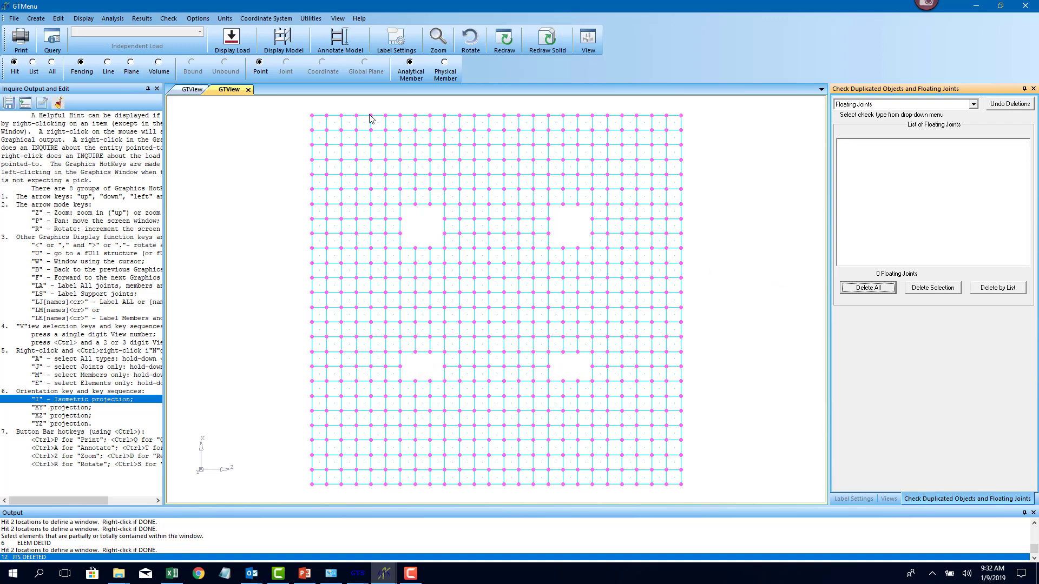
left_click(36, 18)
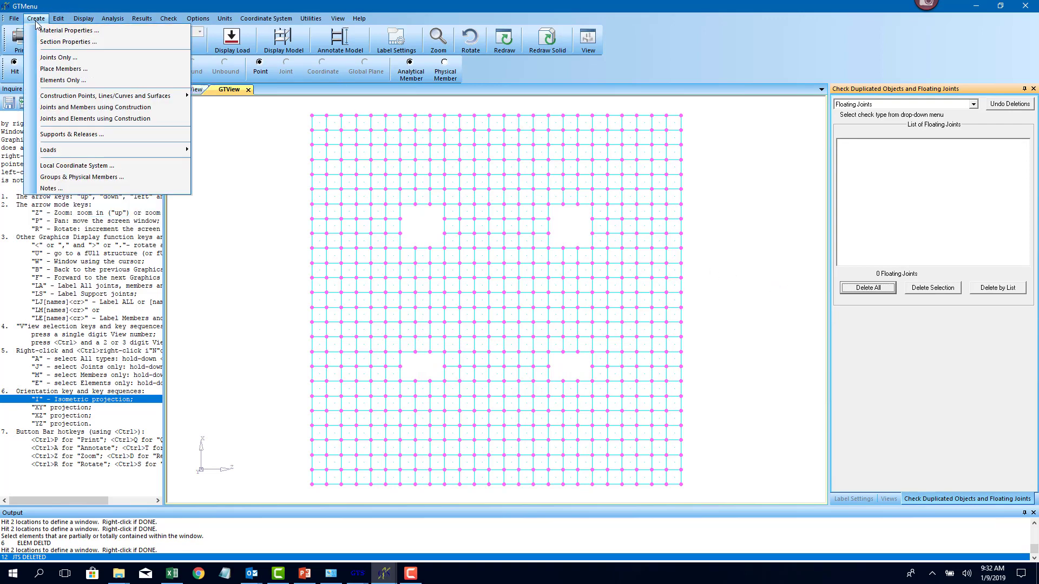
mouse_move(62, 22)
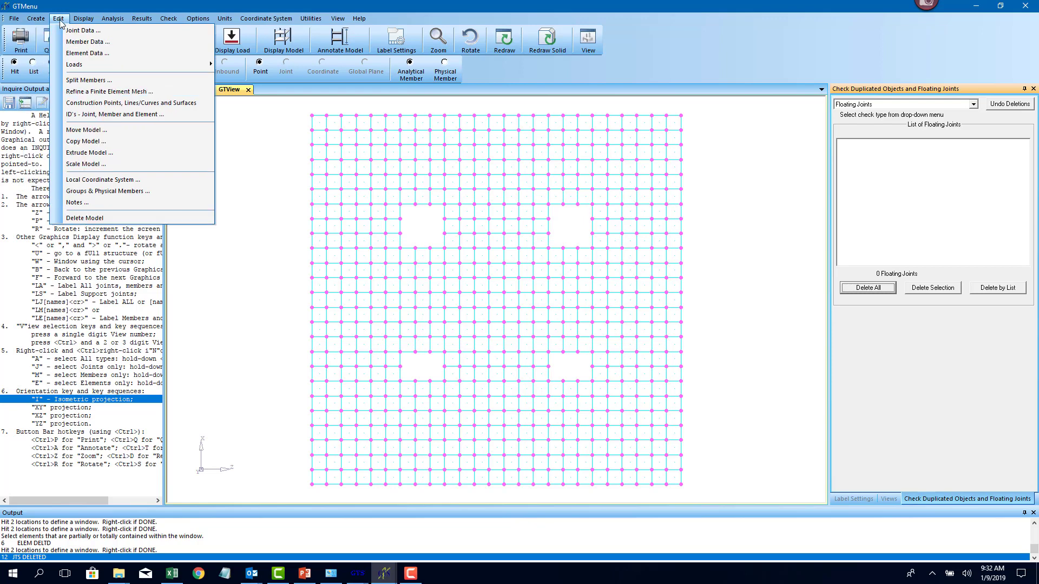
Step: Fence all beam members across the whole slab with a window for Delete Members
left_click(130, 42)
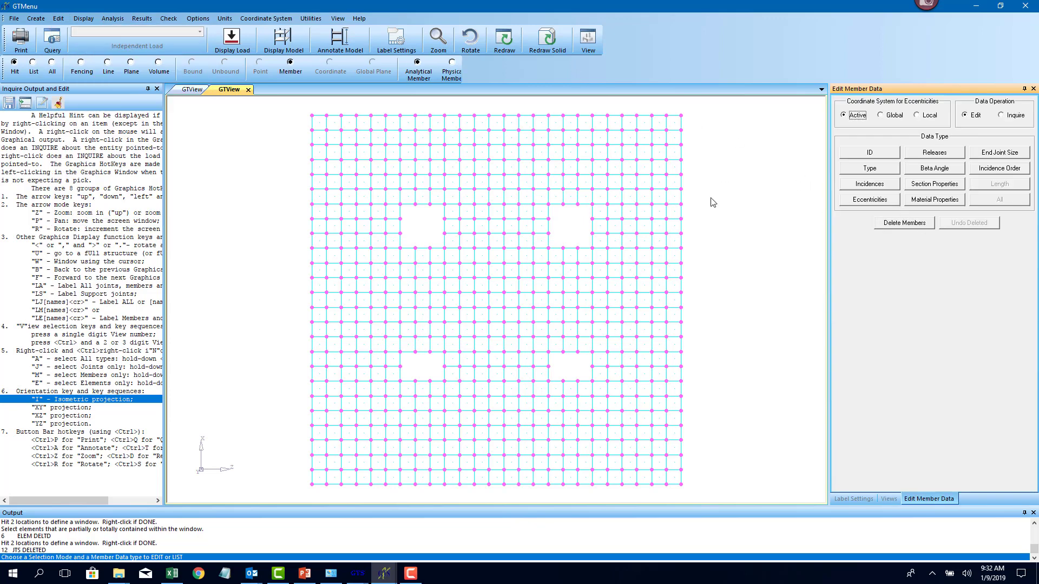
left_click(80, 62)
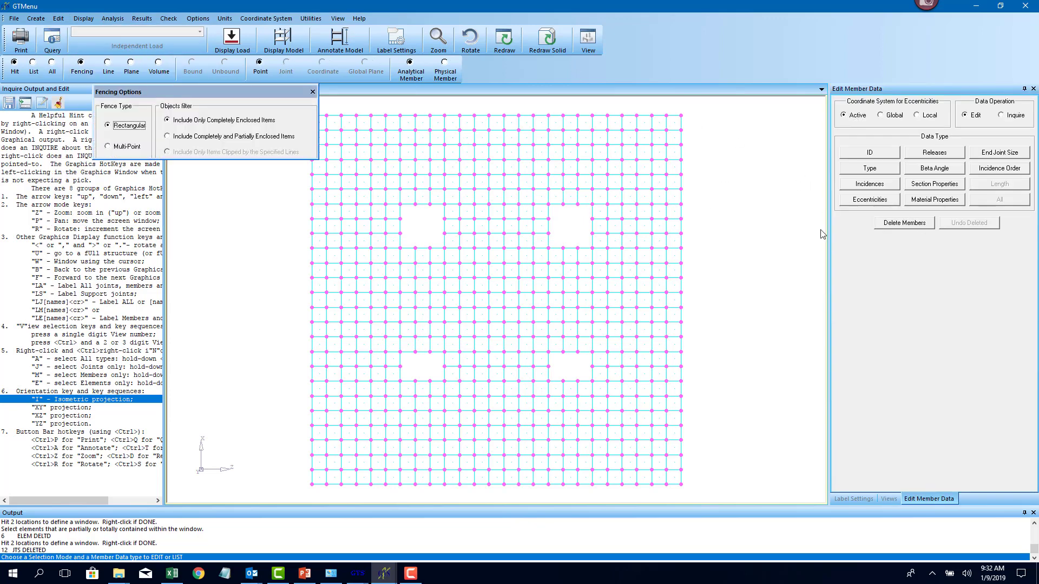
left_click(904, 223)
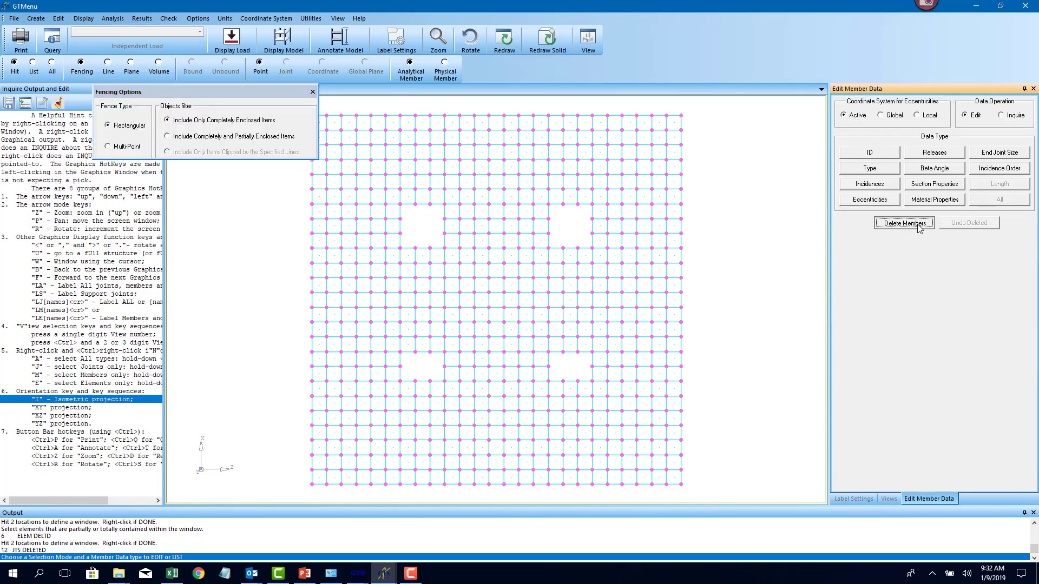
left_click(726, 101)
left_click(199, 494)
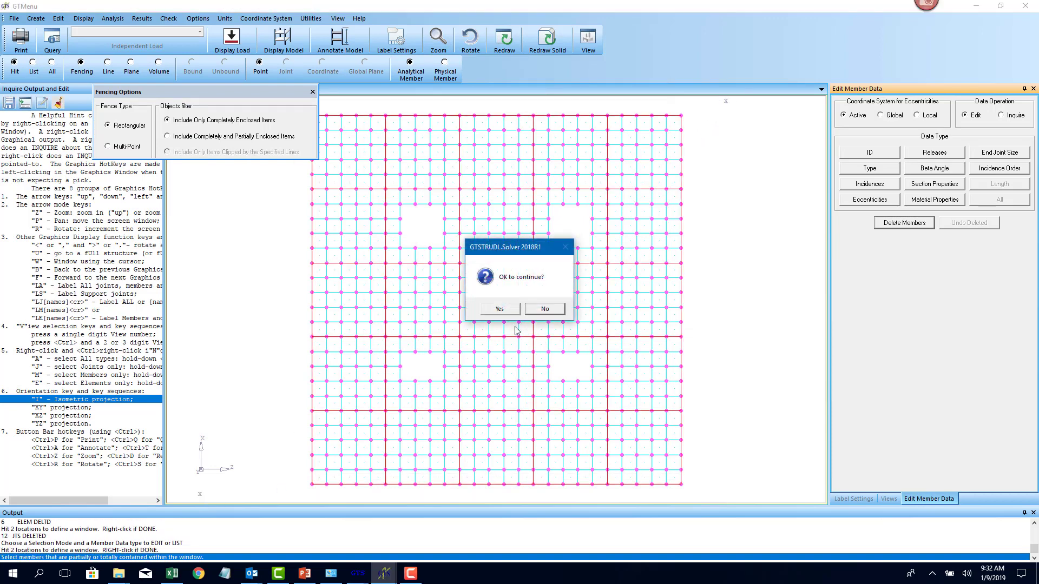